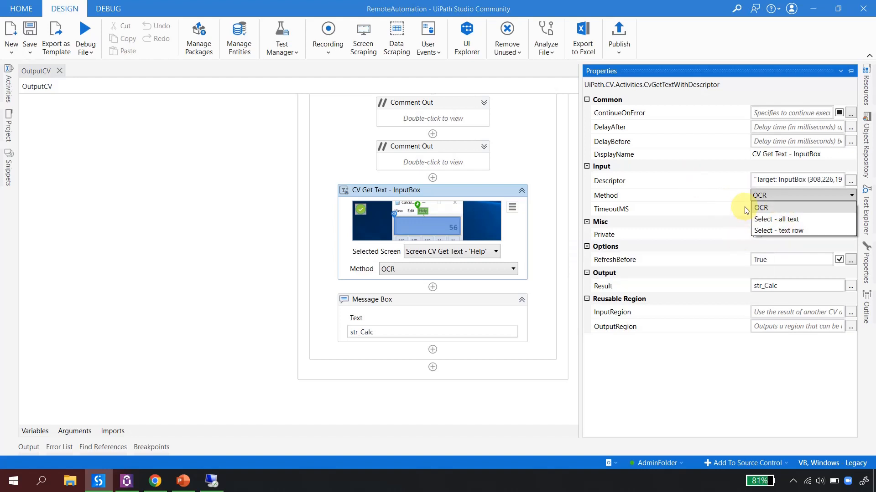
Set RefreshBefore to False for the CV Get Text activity and check the workflow's variables
click(729, 177)
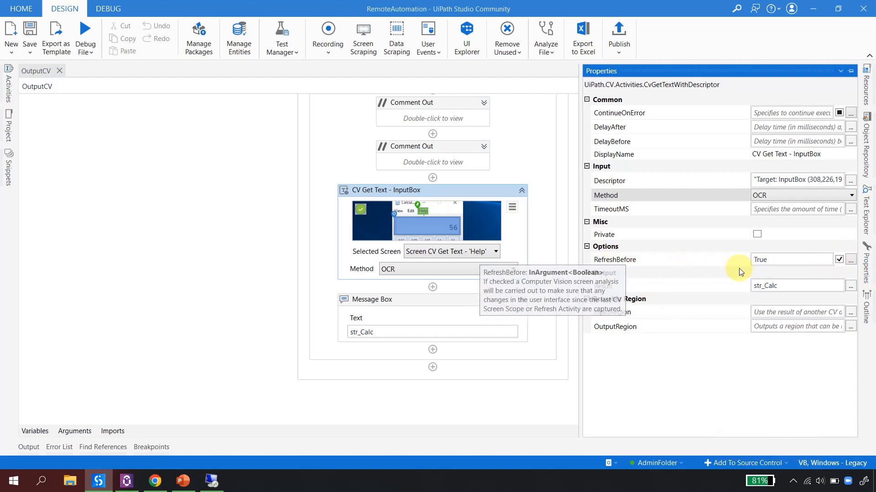
click(840, 263)
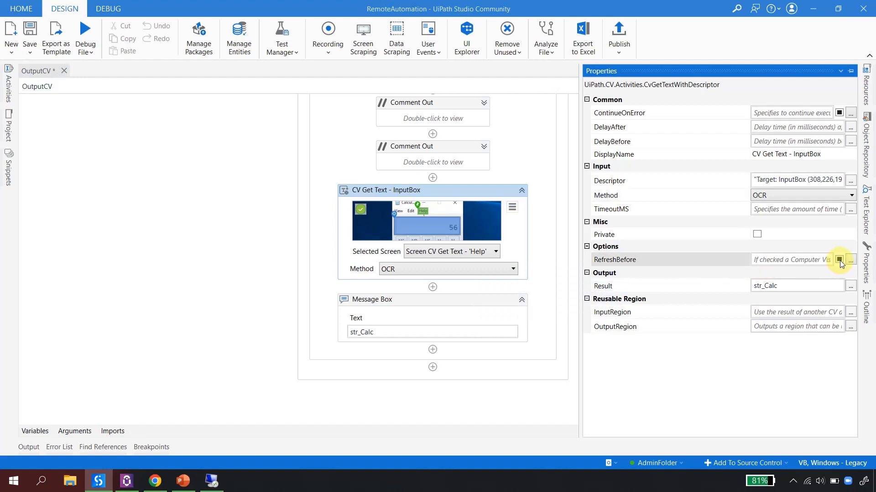
click(839, 260)
click(839, 260)
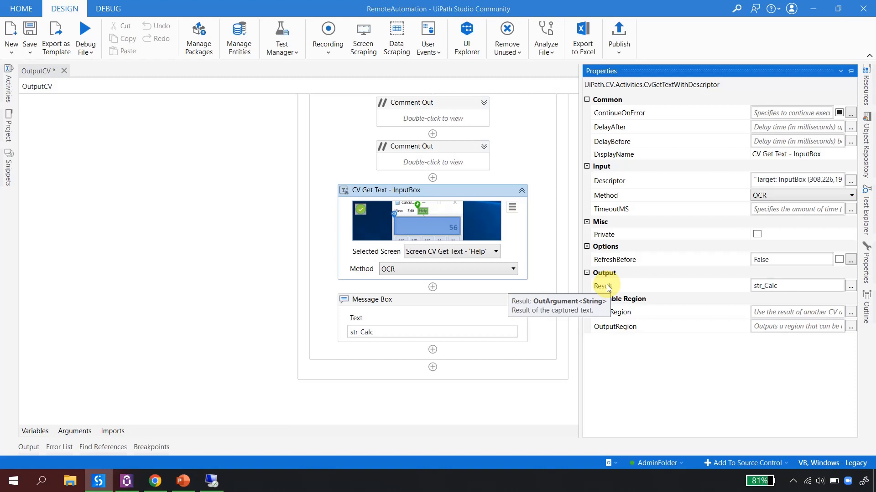
click(26, 434)
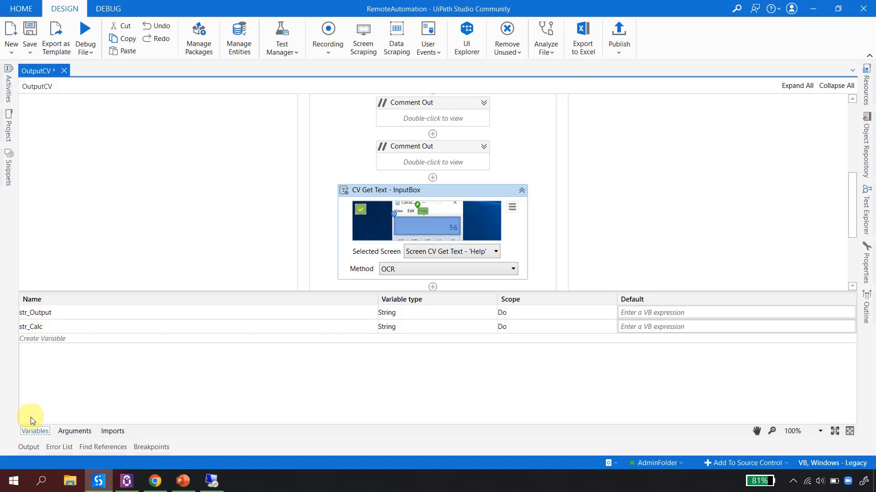
click(34, 430)
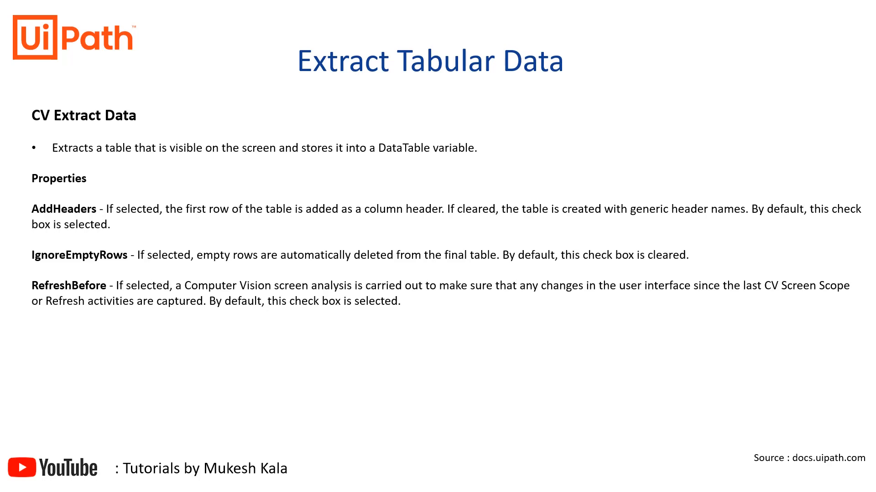
Leave the slide show and examine the Yahoo Finance historical prices table in the Remote Desktop session
key(Escape)
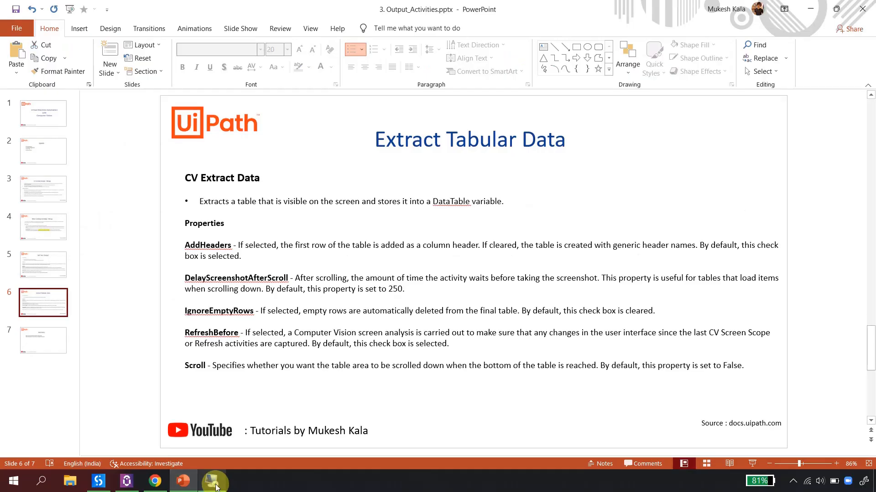
click(215, 487)
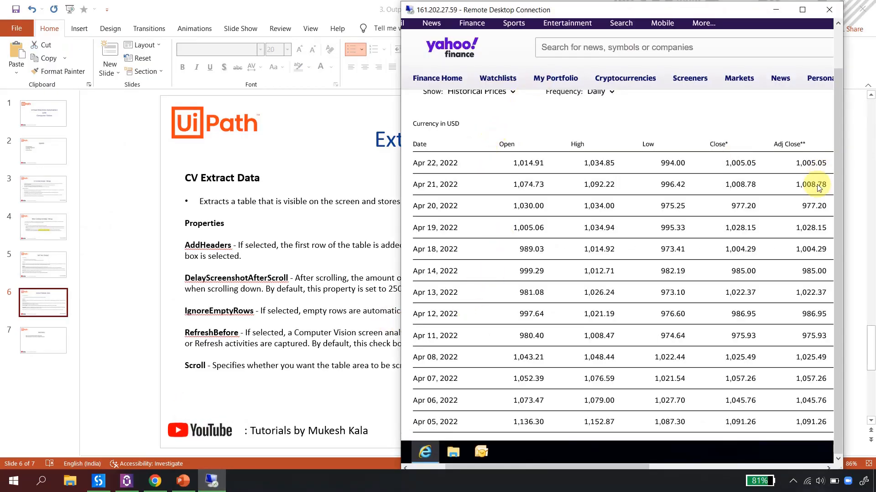
mouse_move(836, 198)
mouse_down()
mouse_move(834, 168)
mouse_move(835, 216)
mouse_up()
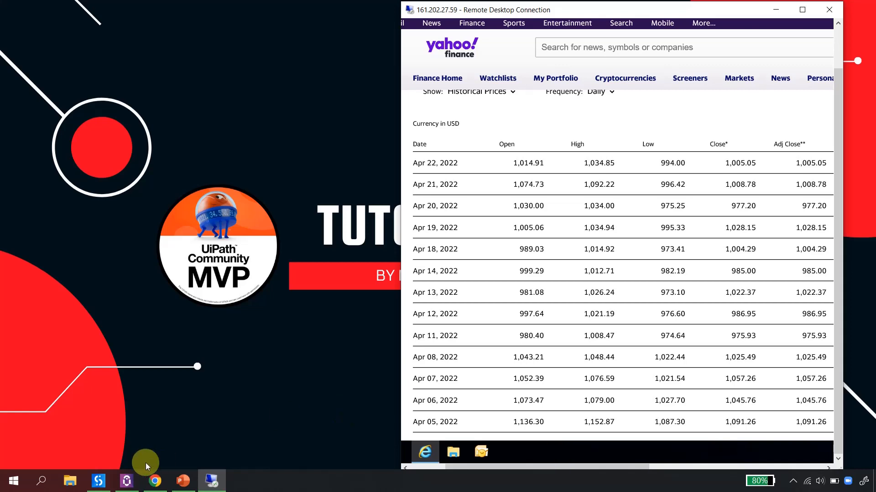
Switch to UiPath Studio and search the available activities for "extract"
click(100, 481)
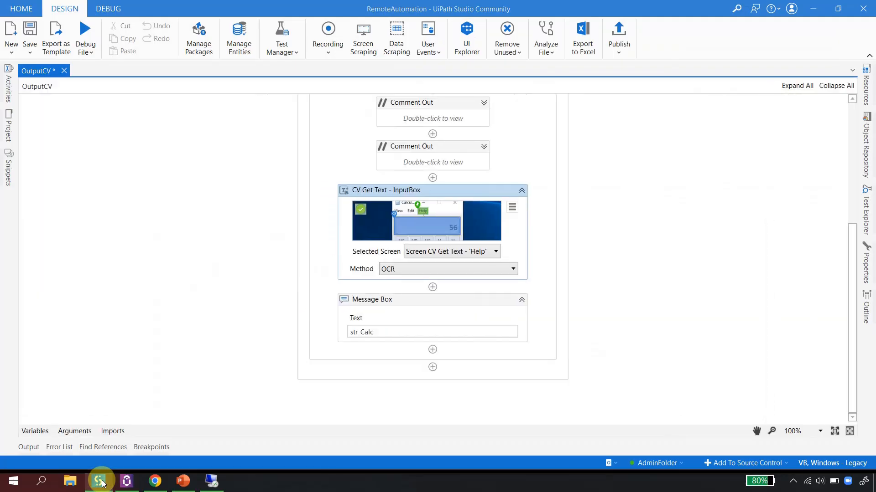
scroll(146, 376, up, 5)
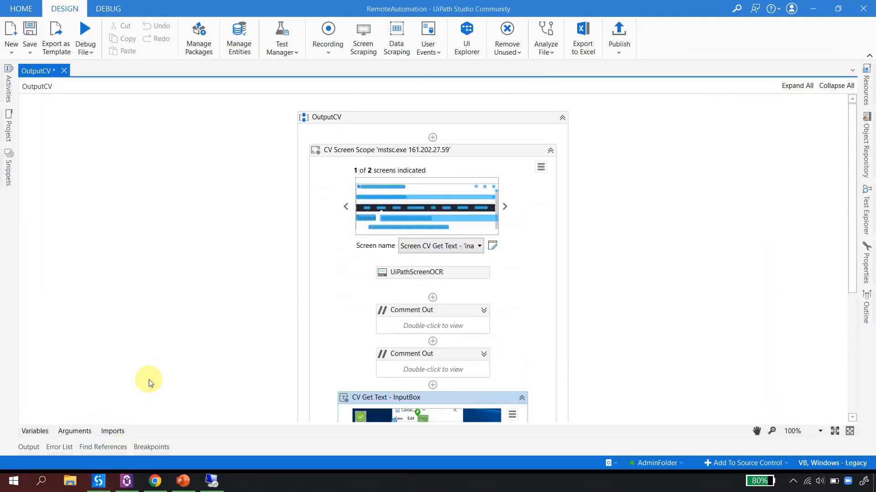
click(9, 89)
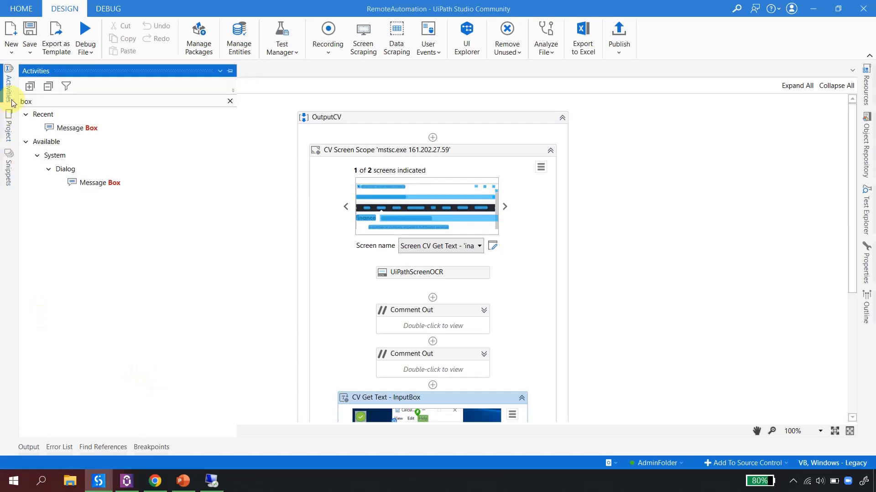
double_click(44, 103)
text(extrac)
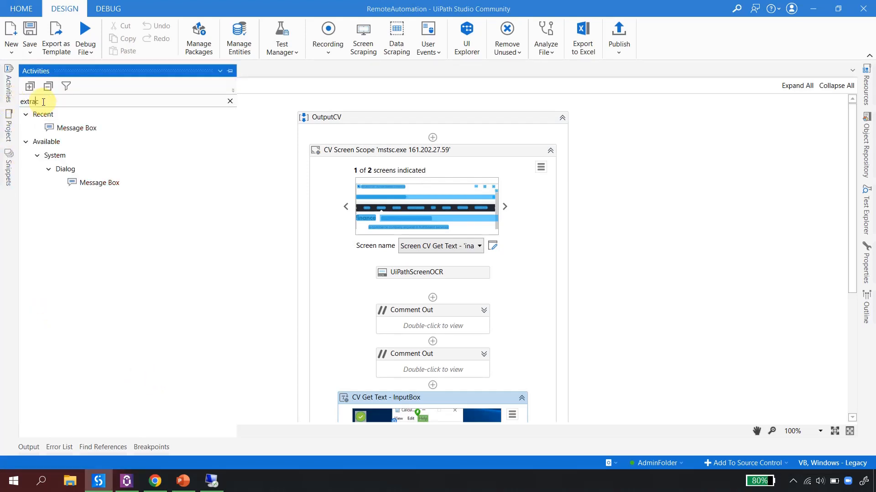
text(t)
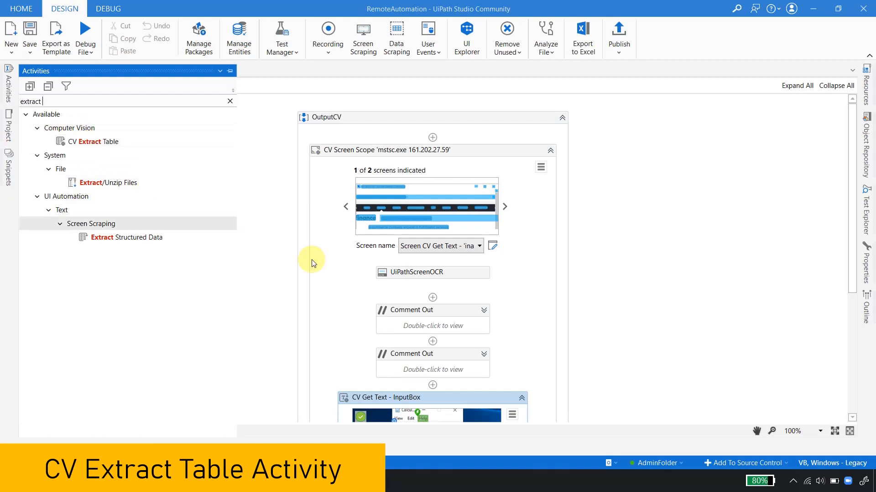
Remove the Message Box, CV Get Text and both Comment Out activities from the CV Screen Scope
scroll(561, 397, down, 3)
click(522, 315)
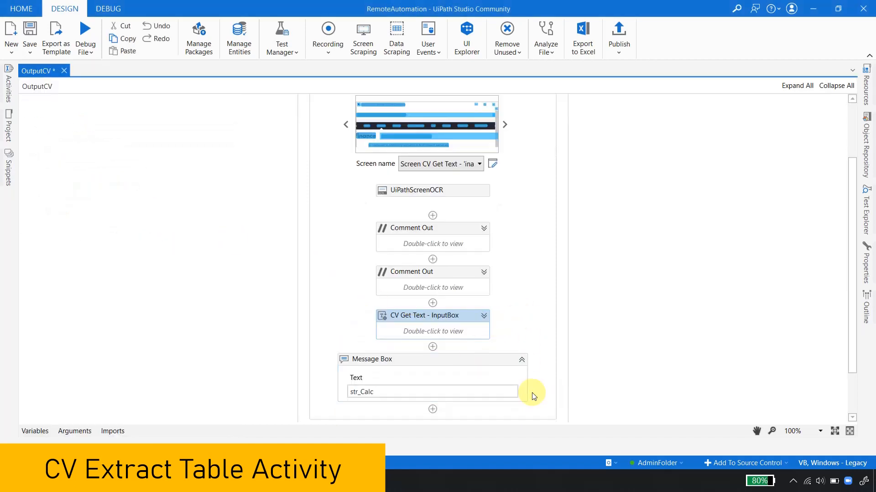
click(522, 359)
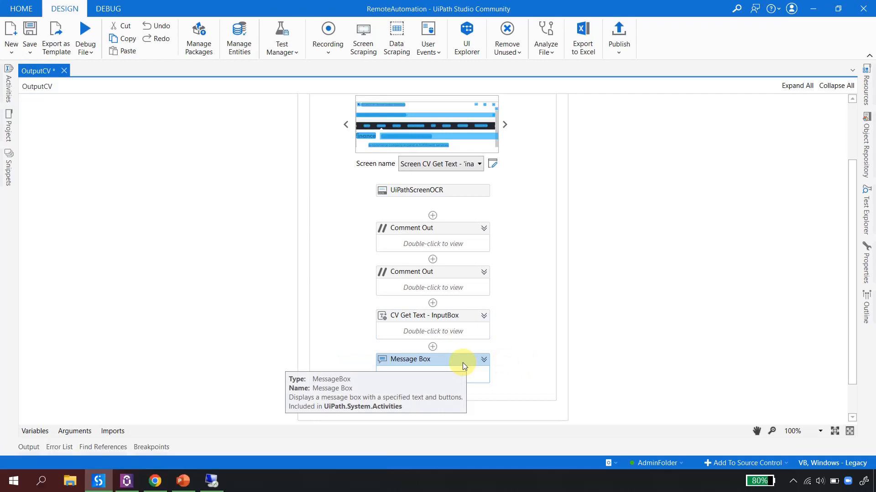
key(Delete)
click(472, 343)
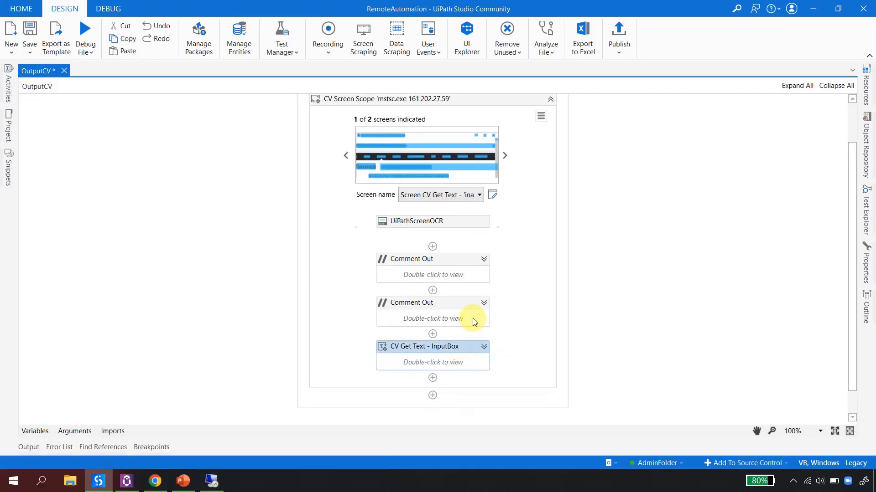
key(Delete)
click(459, 347)
key(Delete)
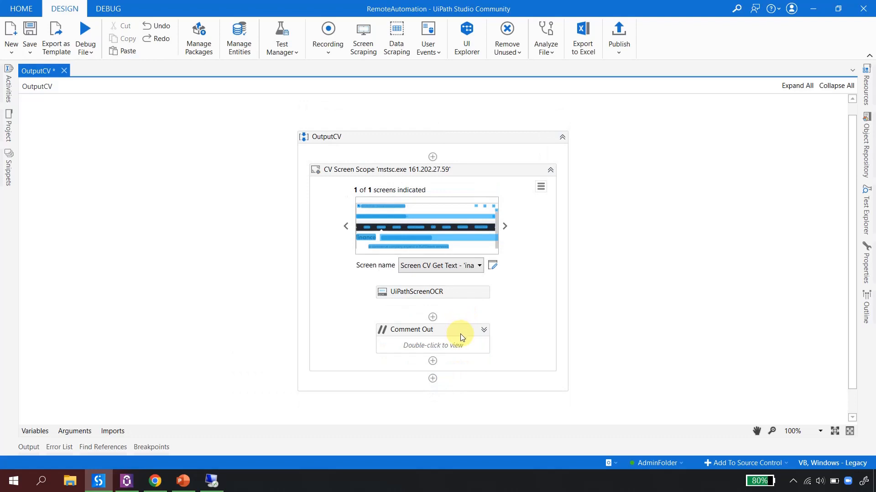
click(459, 329)
key(Delete)
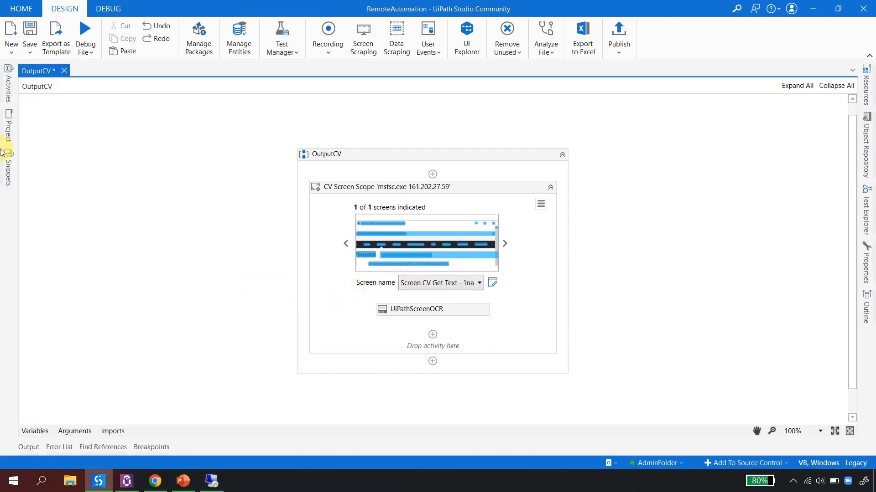
Add a CV Extract Table activity inside the CV Screen Scope and target the Yahoo Finance historical prices table, updating the detected screen
click(8, 91)
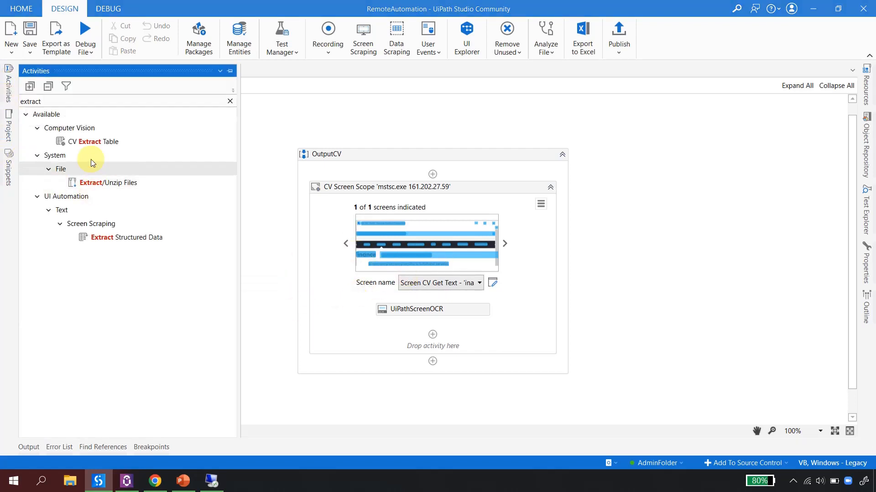
drag(82, 143, 440, 340)
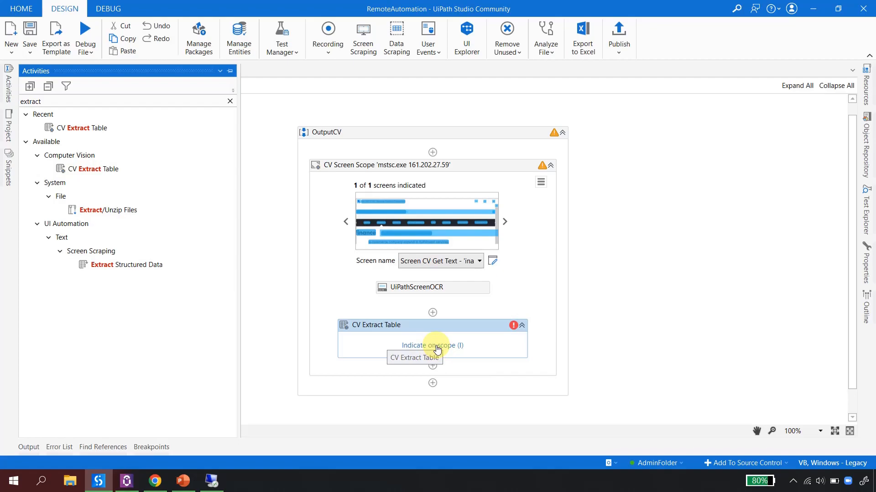
click(437, 348)
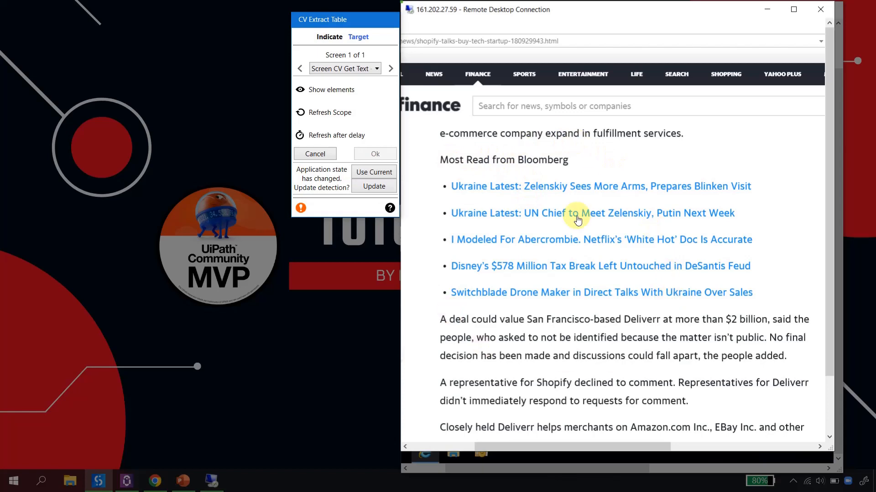
click(378, 187)
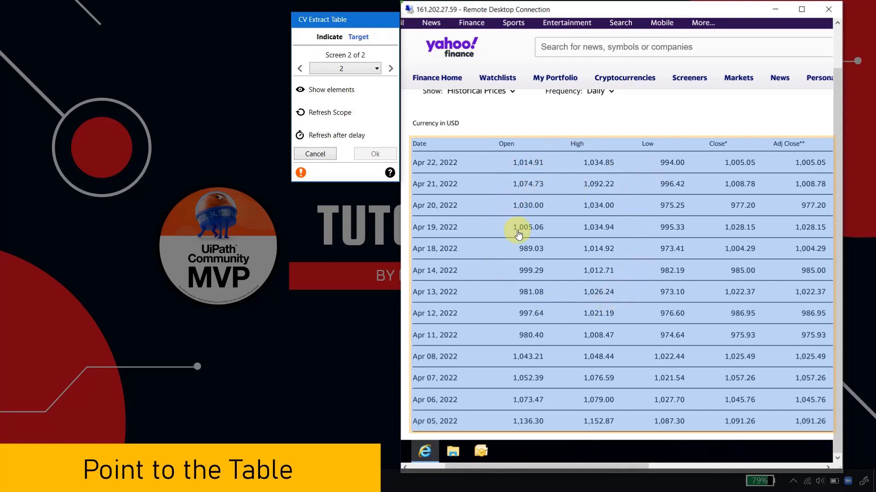
click(548, 220)
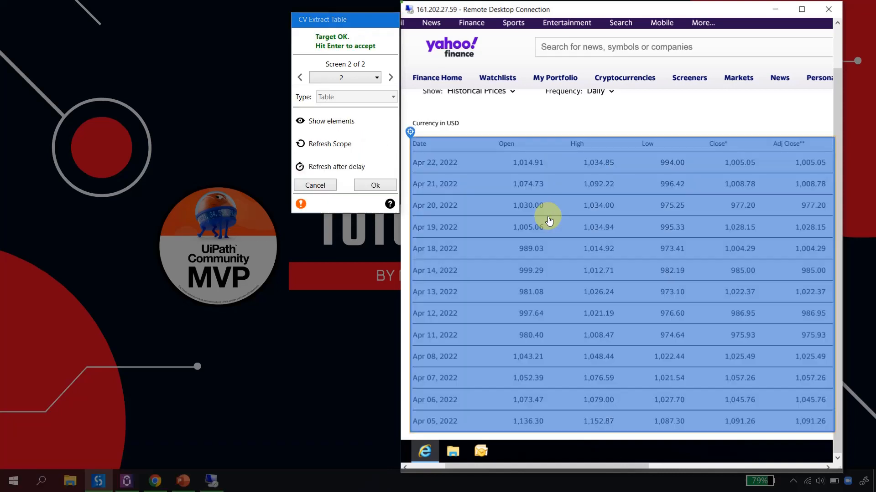
key(Return)
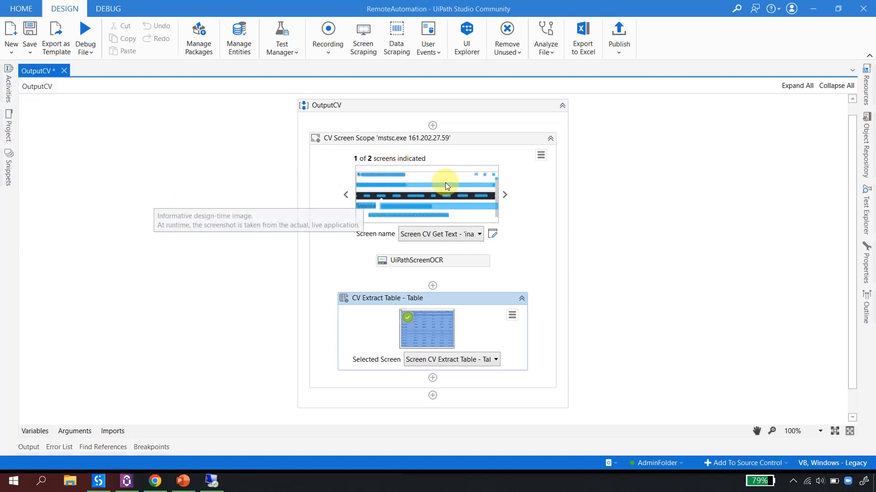
Store the CV Extract Table result in a new variable dt_Data and save the workflow
click(448, 302)
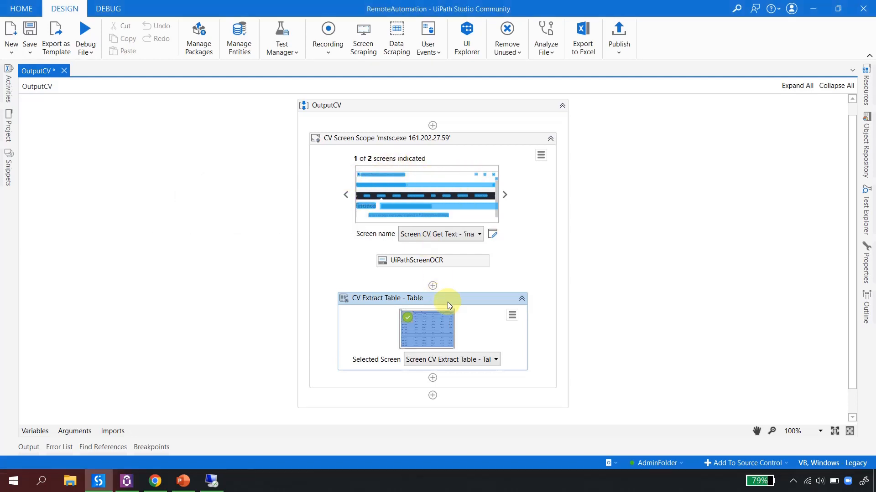
click(864, 274)
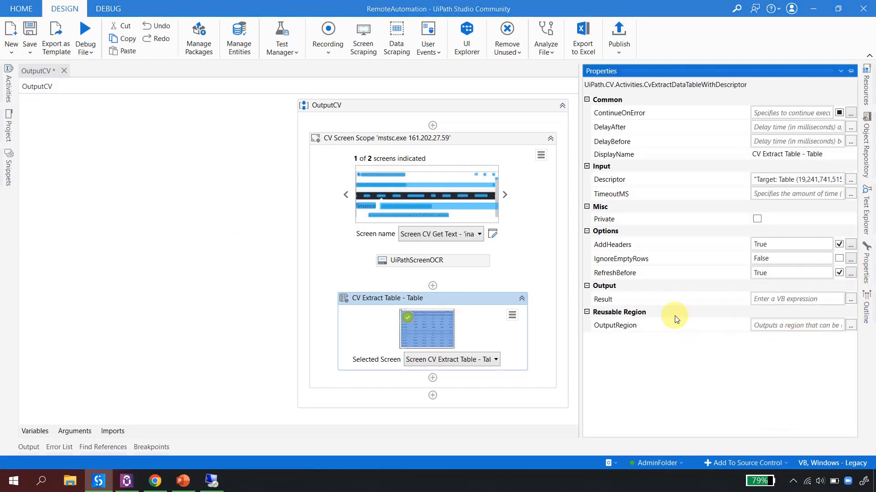
click(791, 301)
key(ctrl+k)
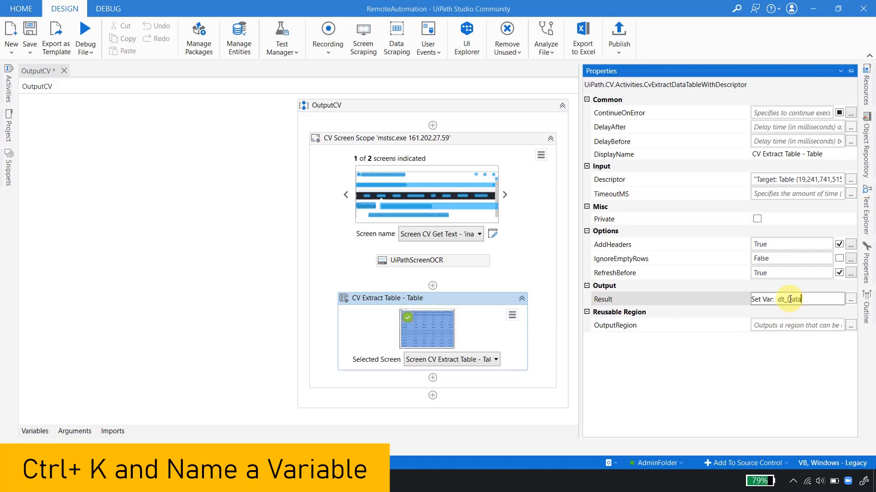
key(Return)
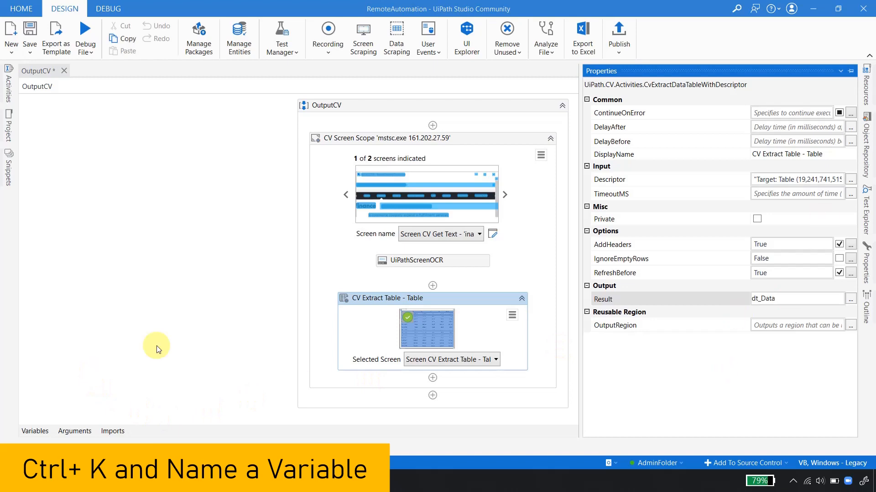
click(123, 306)
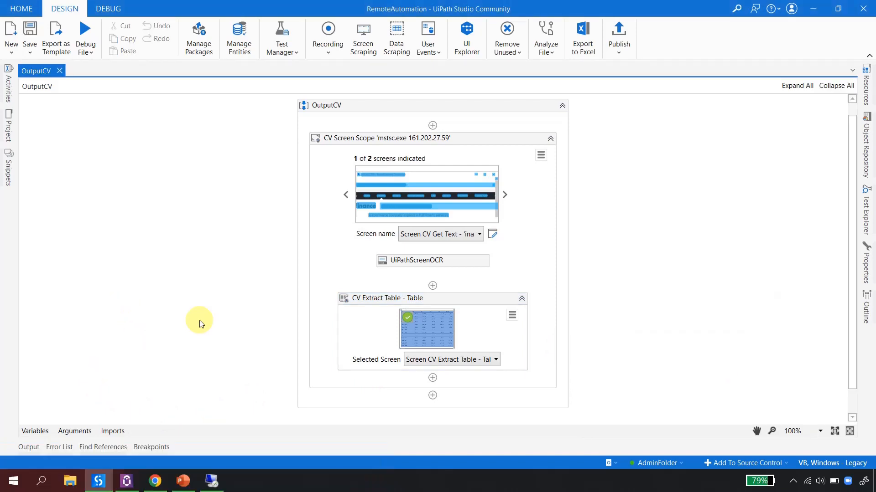
Check the source table in the Remote Desktop session and review the properties of the CV Extract Table activity
click(211, 481)
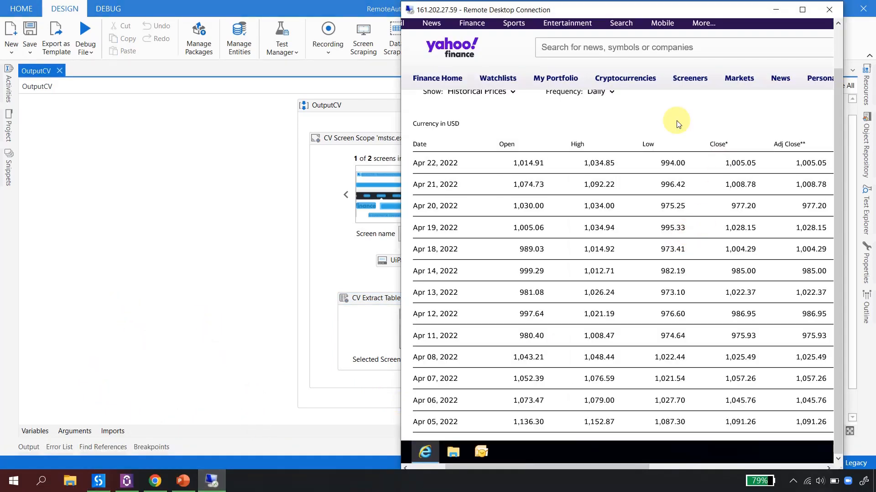
click(151, 376)
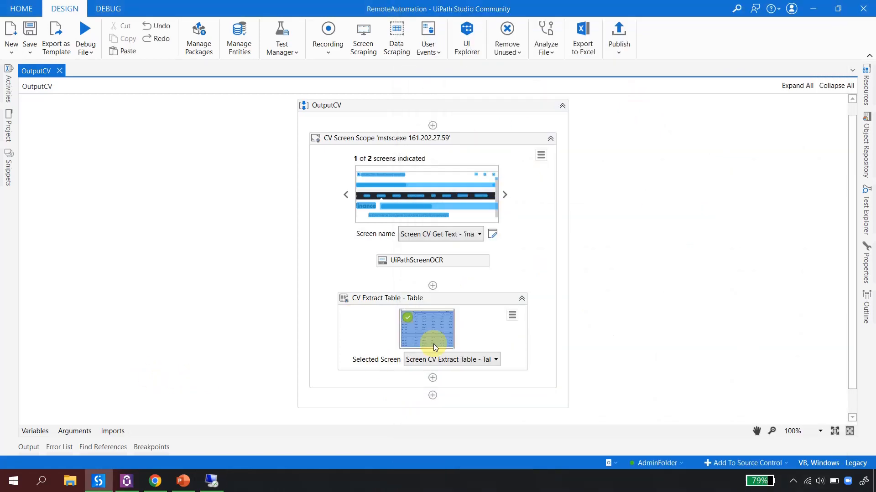
click(445, 297)
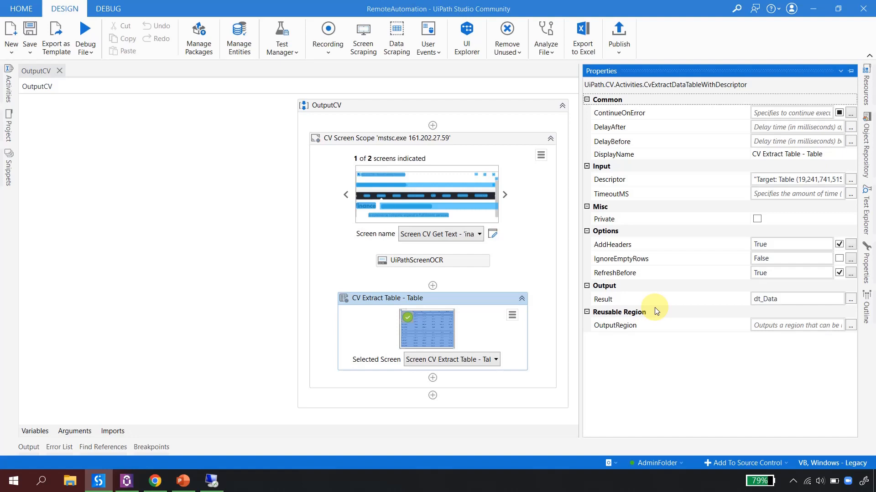
click(156, 303)
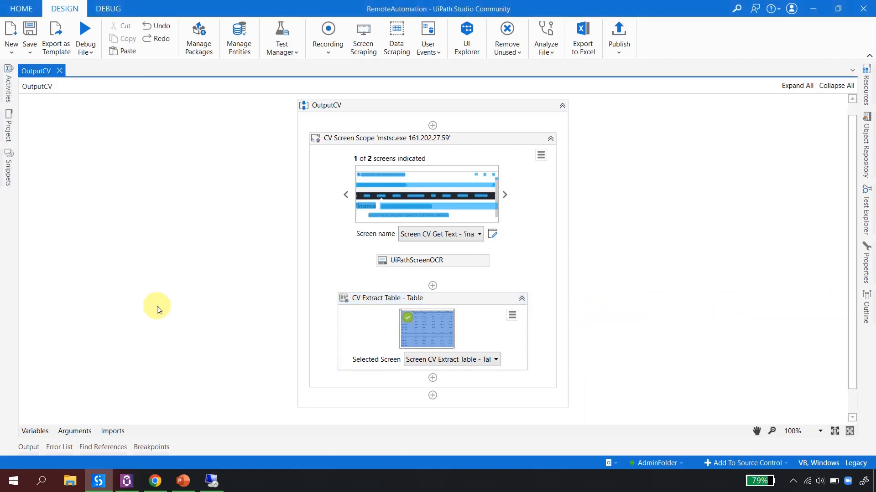
Add a Workbook Write Range activity below the CV Extract Table activity inside the CV Screen Scope
click(8, 86)
double_click(58, 101)
text(w)
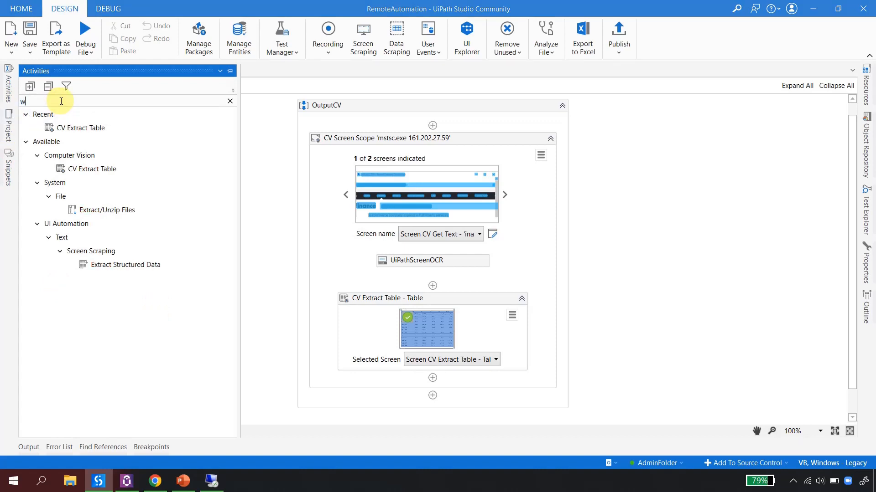
text(rit)
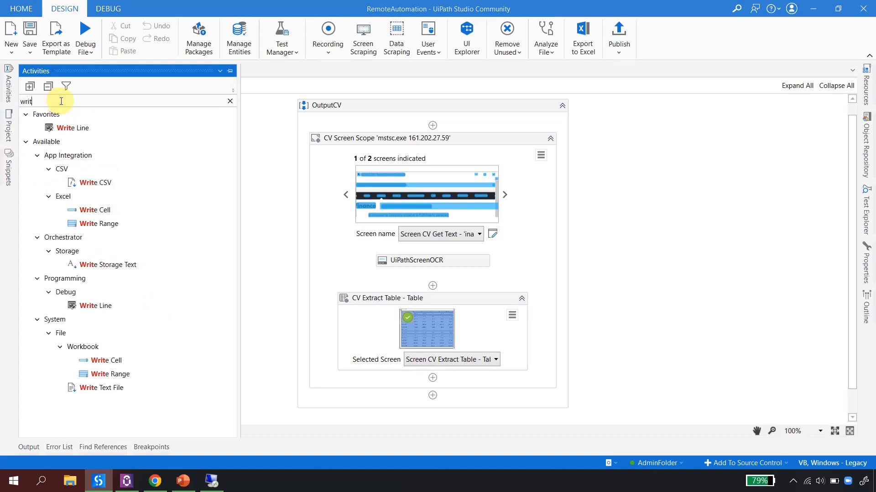
text(w range)
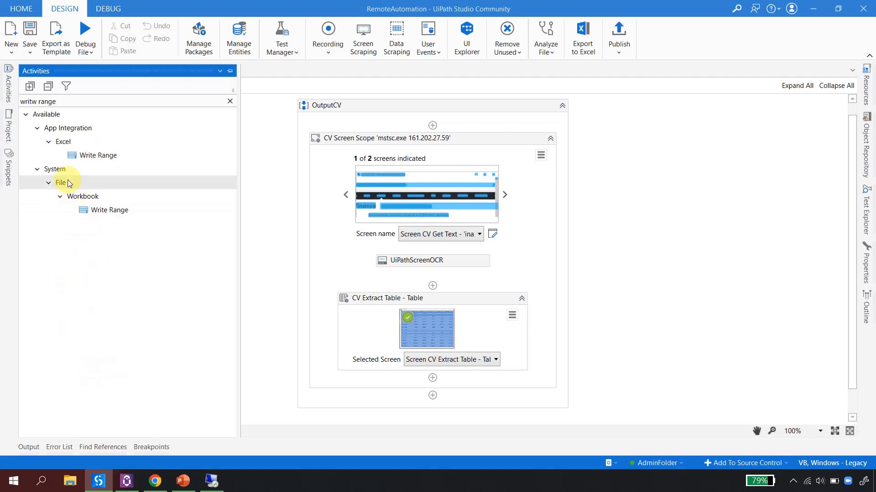
drag(94, 210, 445, 382)
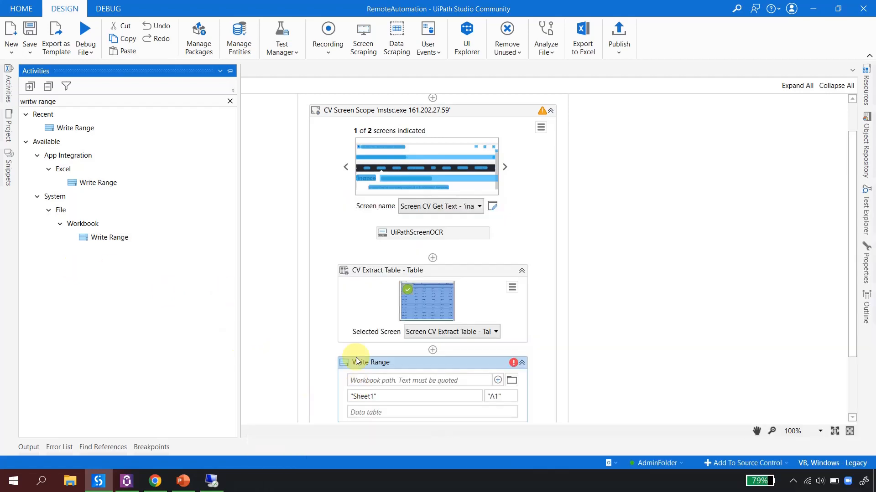
click(623, 308)
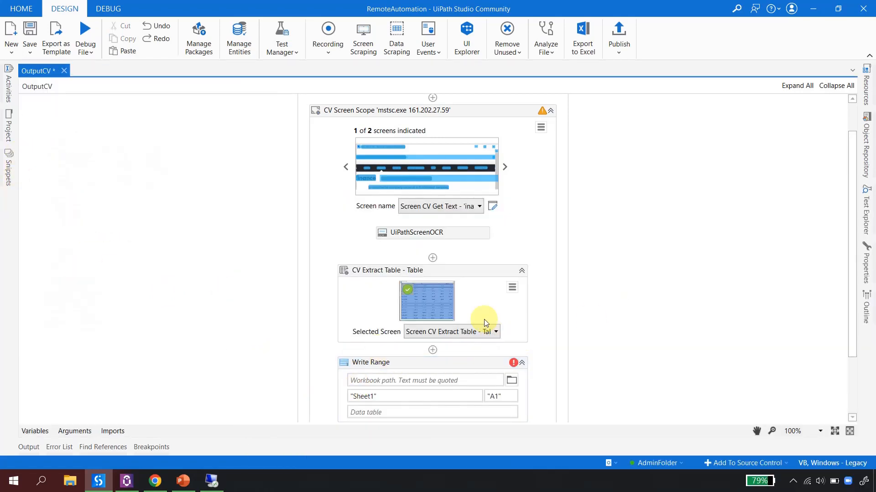
click(417, 272)
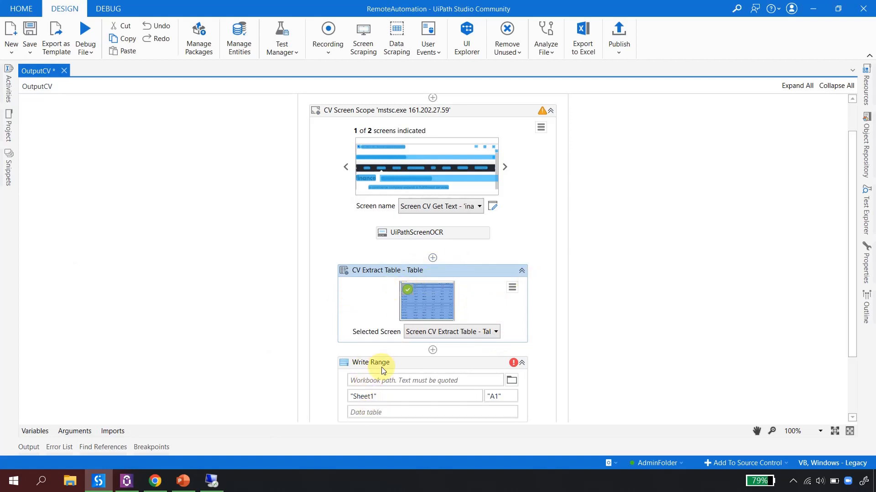
Set the Write Range workbook path to "DataFile.xlsx" and its data table input to dt_Data
click(376, 381)
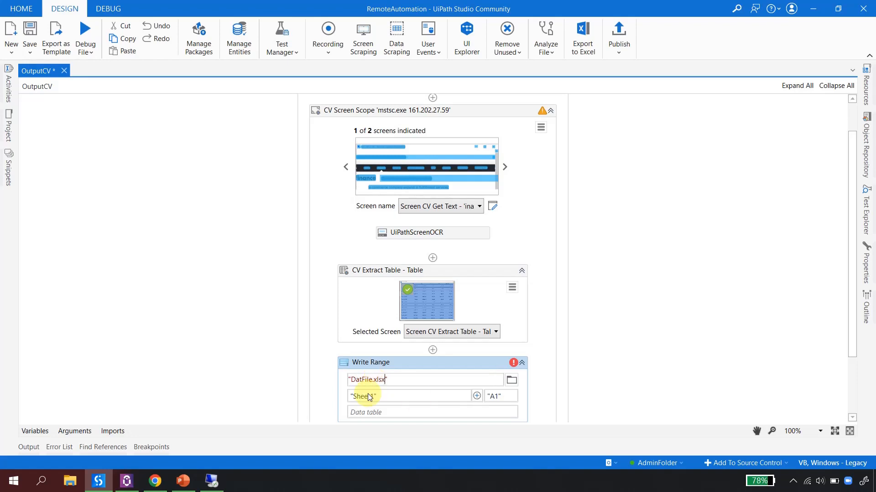
click(365, 379)
text(a)
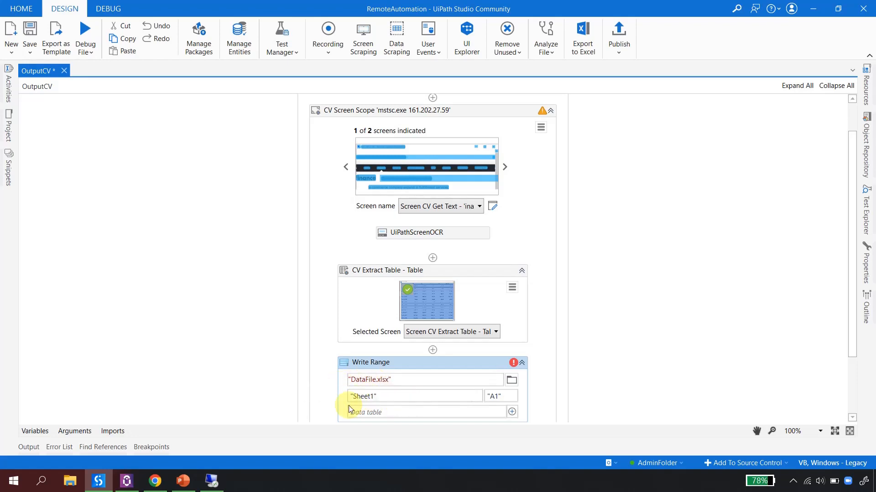
click(381, 413)
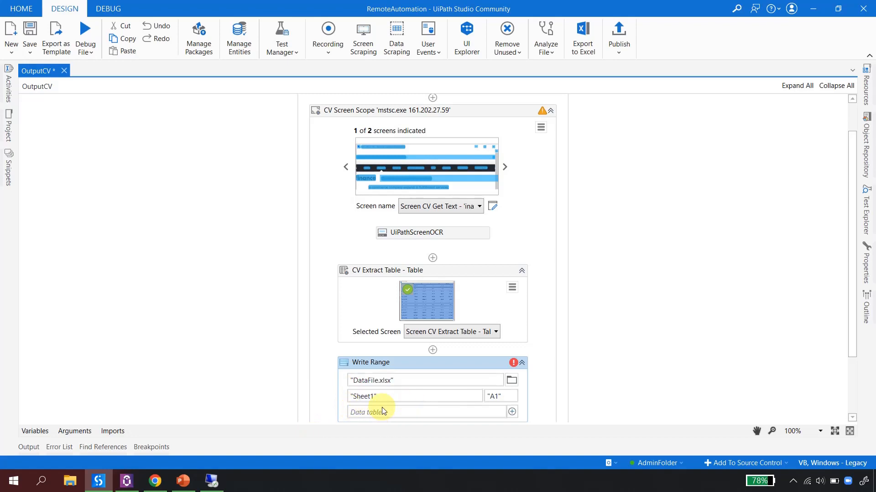
text(dt_Data)
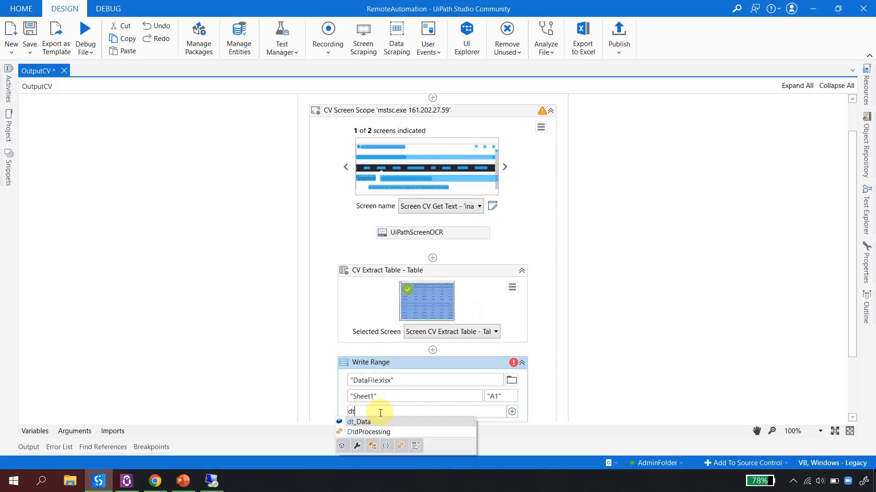
key(Return)
click(710, 328)
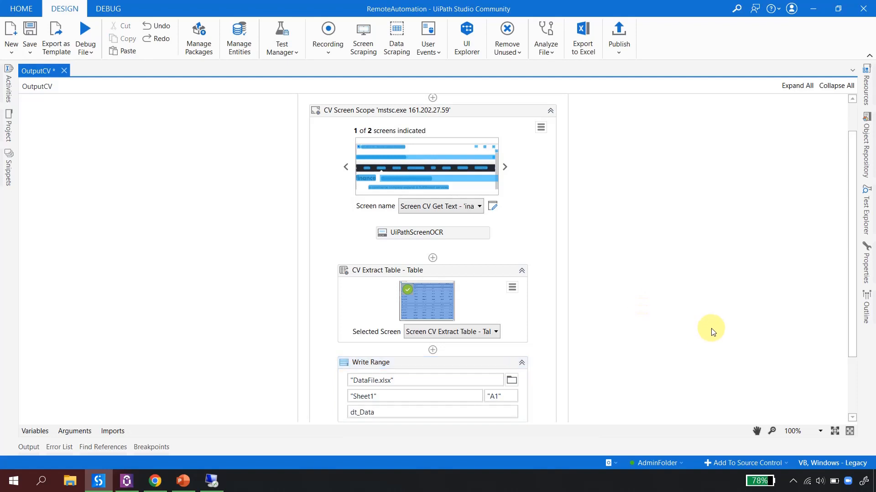
Enable AddHeaders for the Write Range activity and save the workflow
scroll(644, 319, down, 2)
click(461, 220)
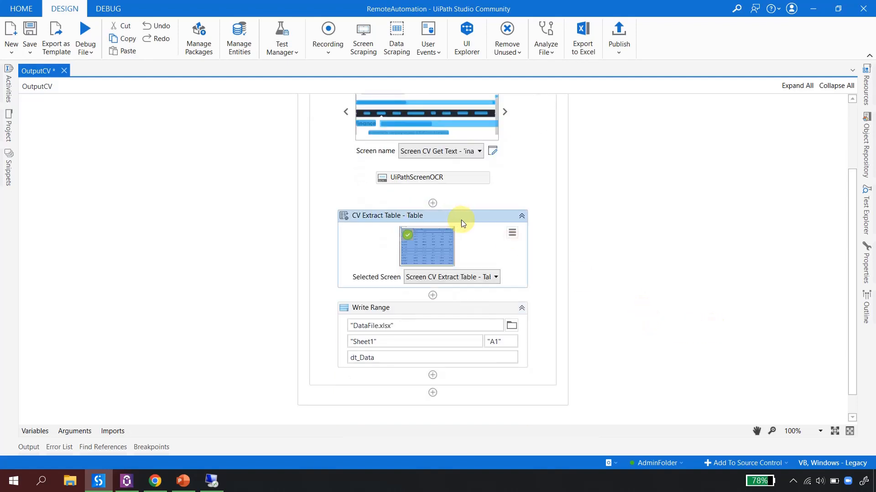
click(474, 313)
click(870, 281)
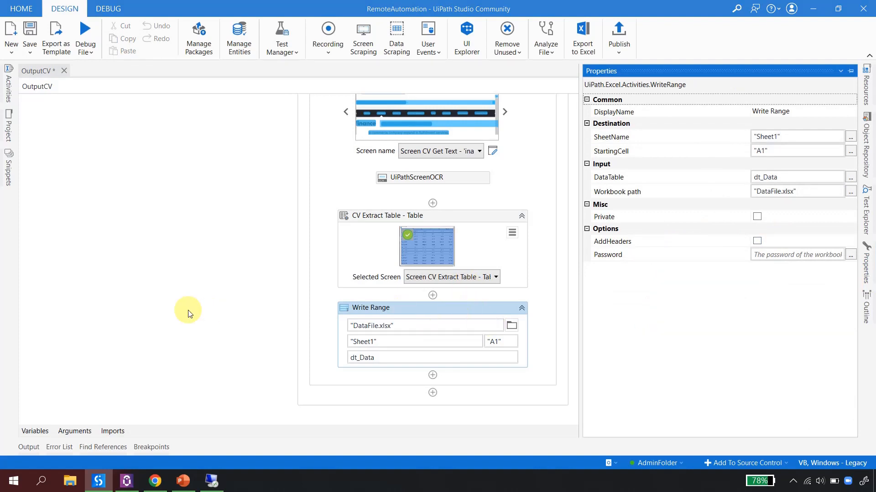
click(757, 242)
click(757, 242)
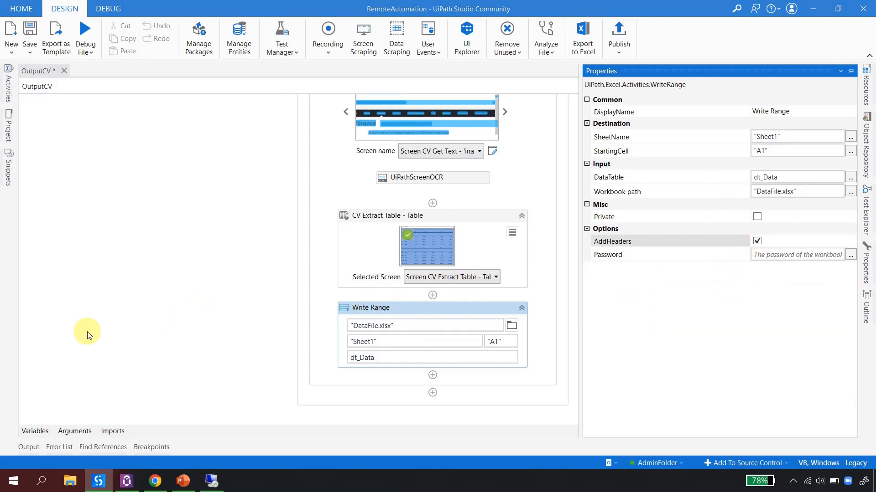
click(86, 324)
key(ctrl+s)
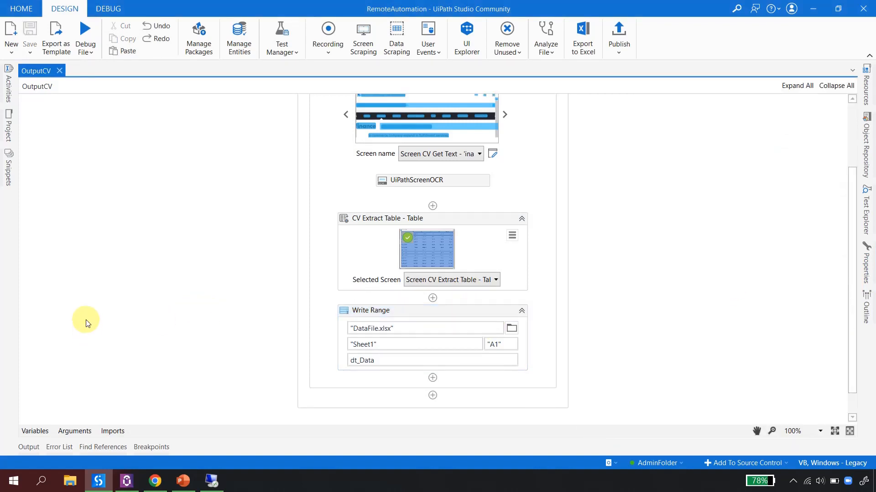
Check the project's file list and the source price table in the Remote Desktop session
click(468, 219)
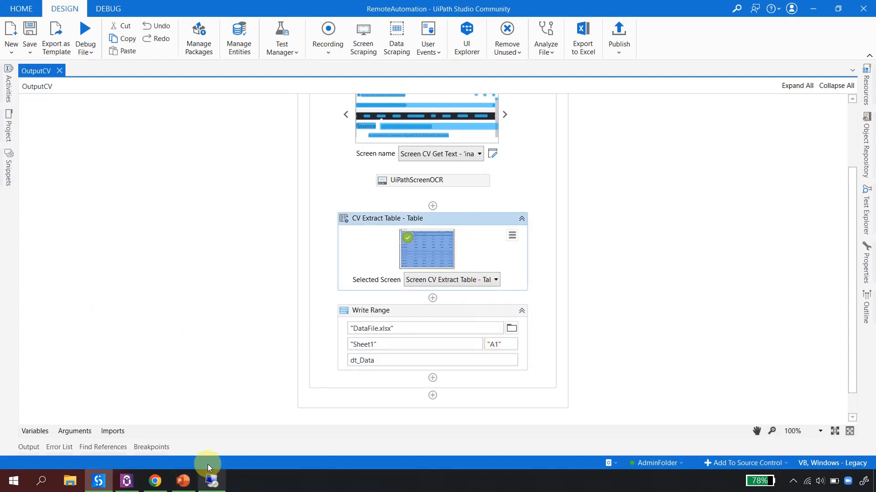
click(8, 137)
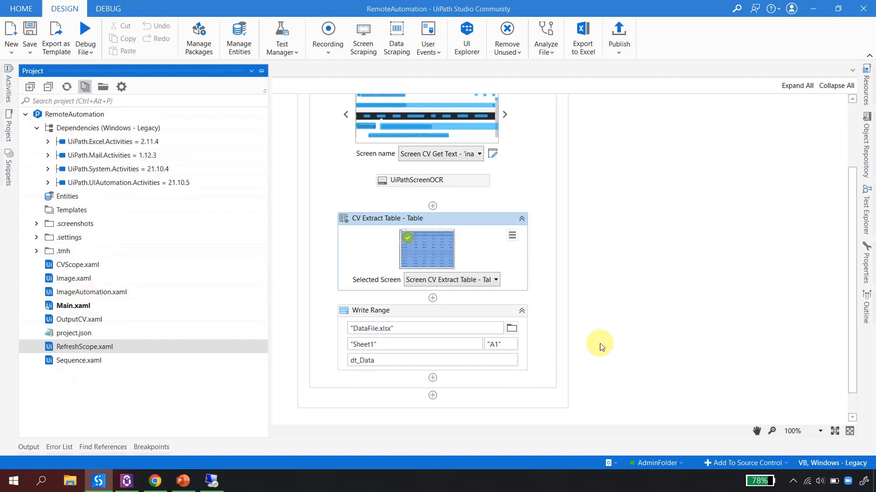
click(212, 482)
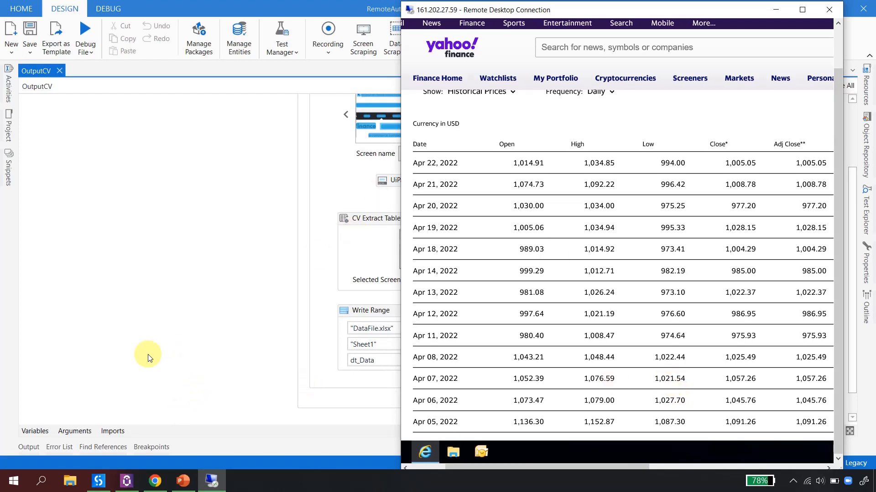
click(152, 181)
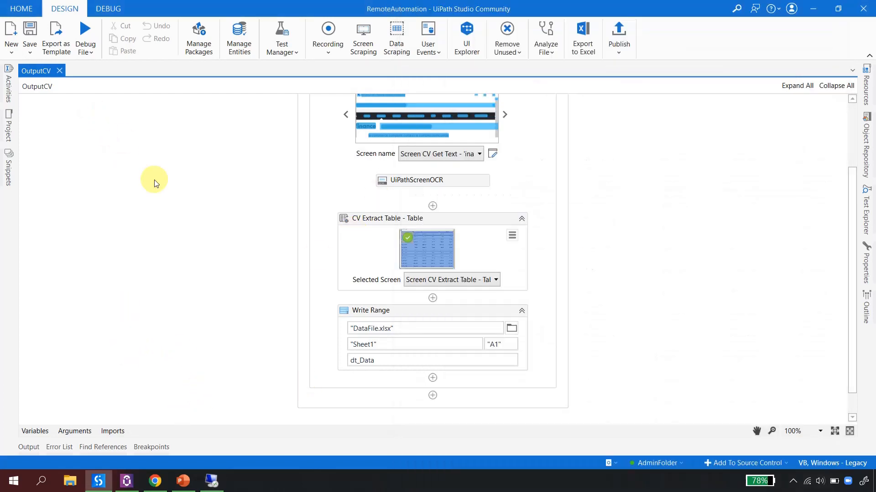
Run the OutputCV file and review its execution log
click(89, 54)
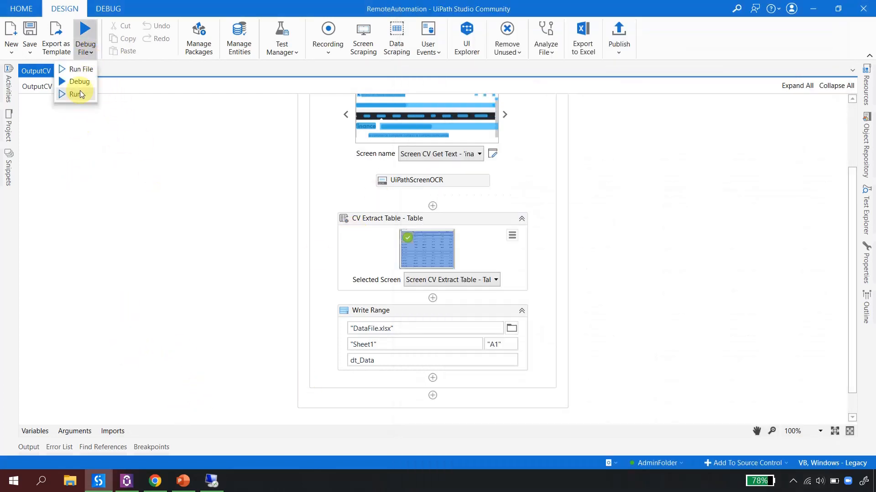
click(82, 69)
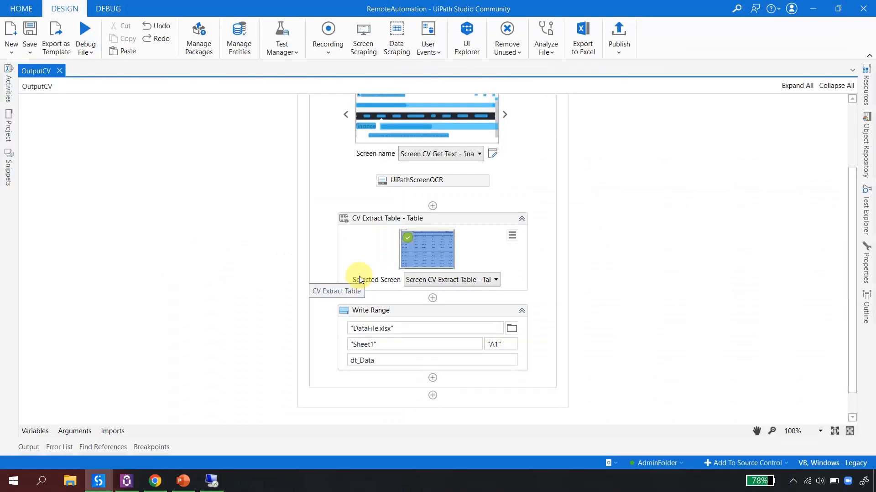
click(28, 448)
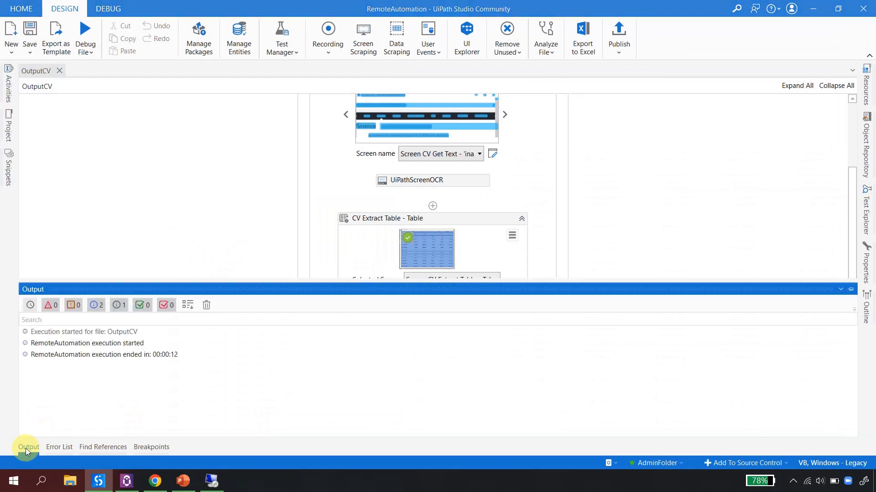
click(93, 217)
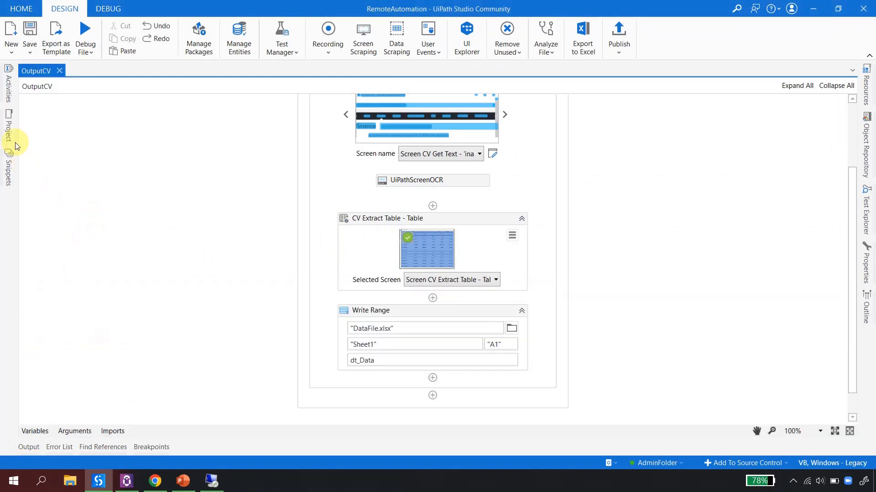
Refresh the RemoteAutomation project's file list and open DataFile.xlsx in Excel
click(8, 127)
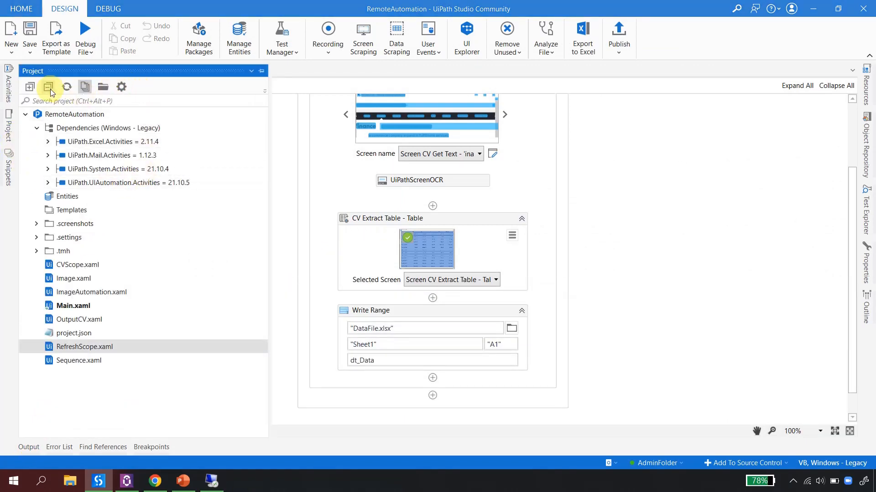
click(62, 87)
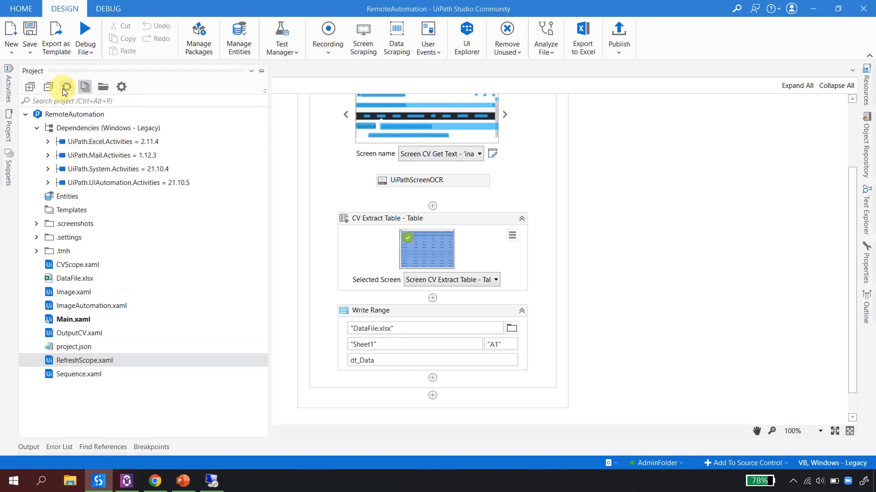
click(78, 280)
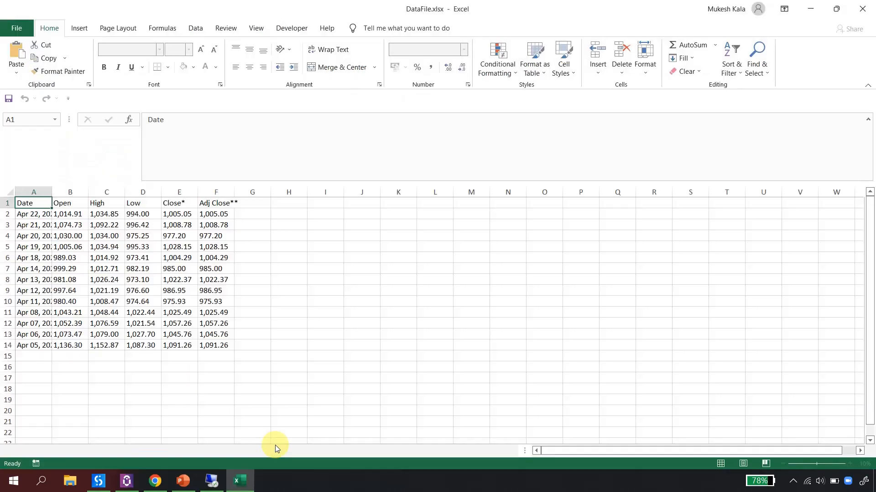
Auto-fit the width of all columns on Sheet1 of DataFile.xlsx
click(10, 192)
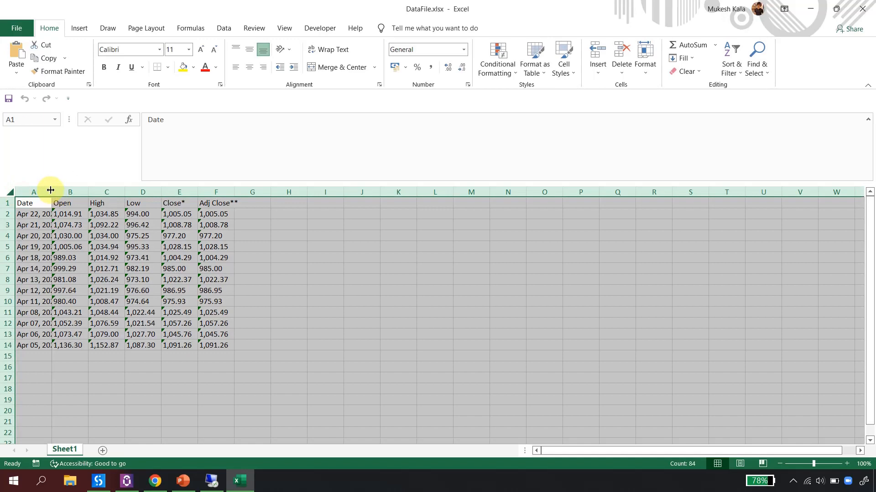
double_click(51, 190)
click(368, 268)
Compare the extracted dates and prices in Sheet1 with the Yahoo Finance table in the Remote Desktop session
click(211, 482)
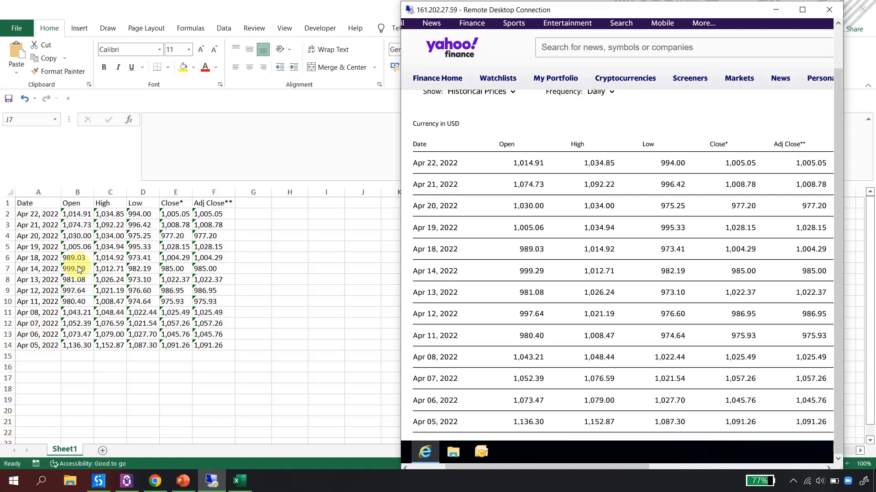
click(34, 258)
click(105, 266)
click(176, 280)
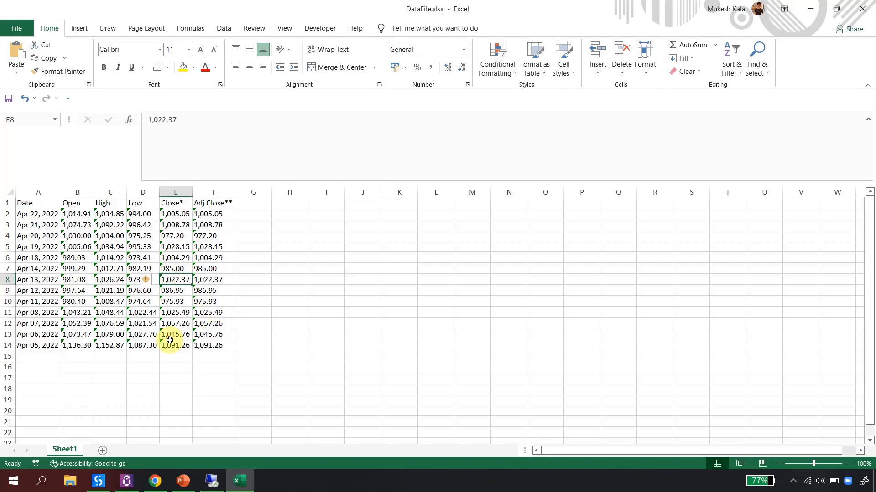
click(75, 334)
click(75, 280)
click(177, 280)
click(7, 301)
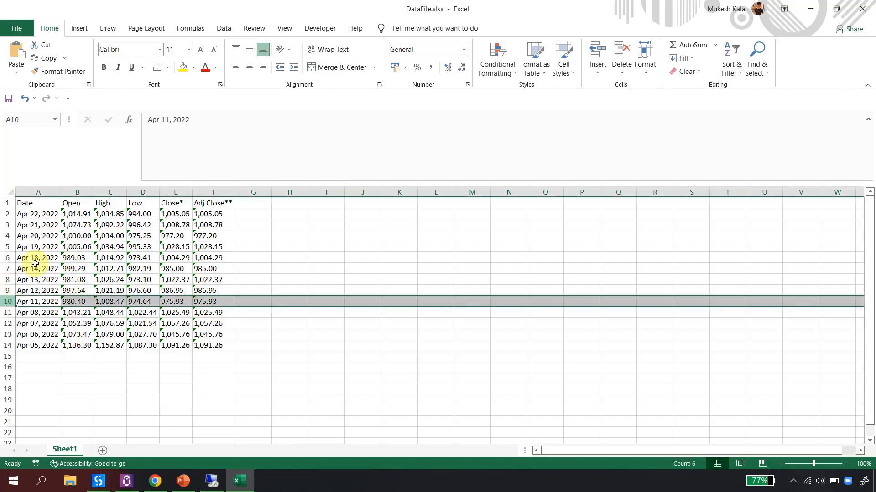
Widen the Open, High, Low and Close columns in Sheet1, checking the layout against the Remote Desktop source table
click(61, 192)
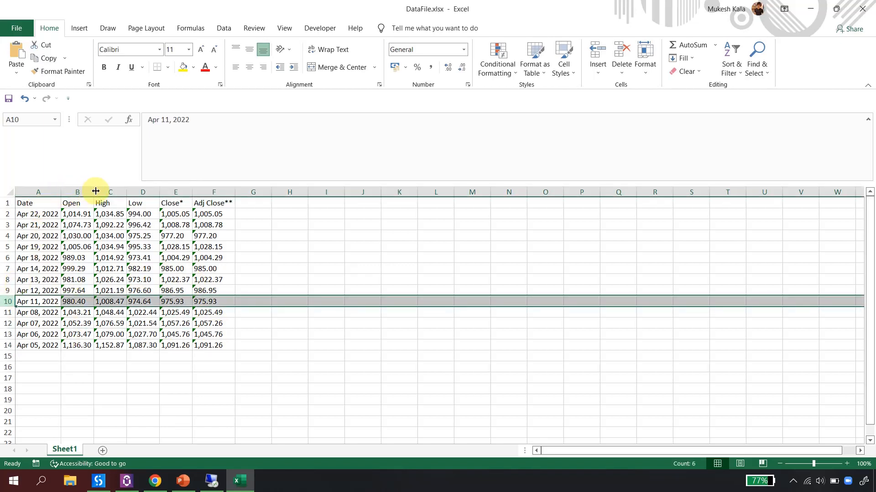
drag(94, 192, 139, 192)
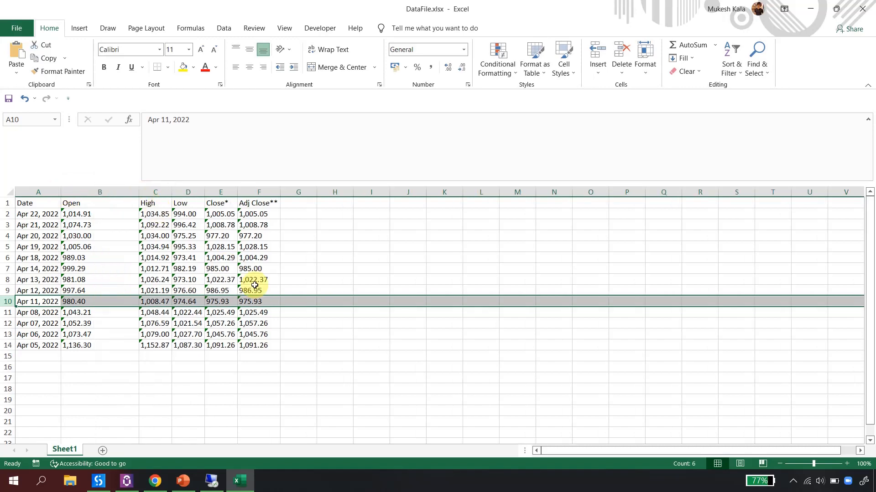
drag(243, 191, 273, 191)
click(211, 481)
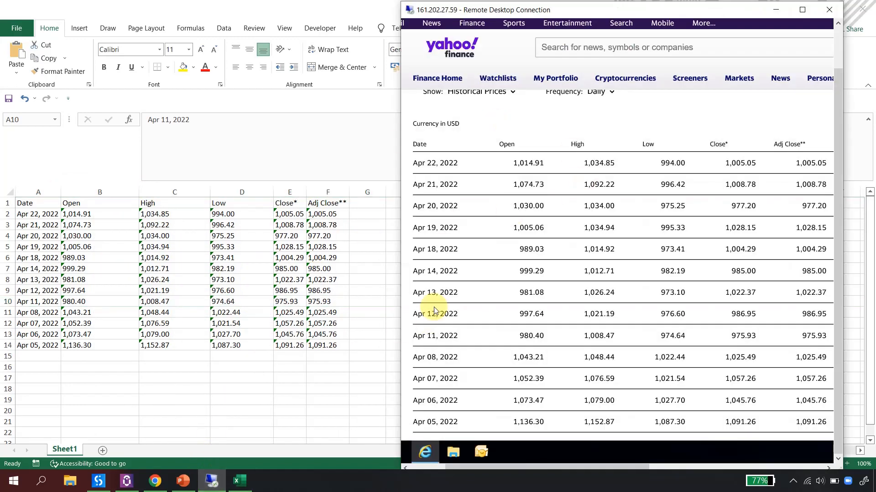
click(158, 384)
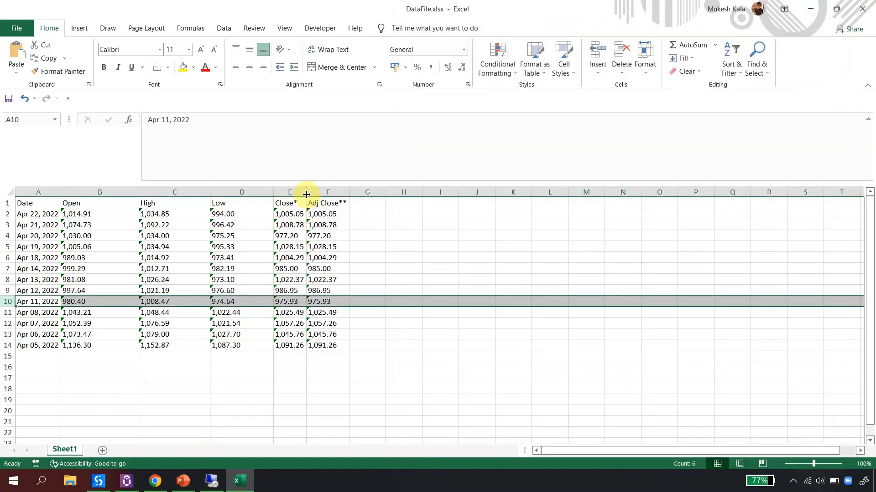
drag(307, 192, 374, 191)
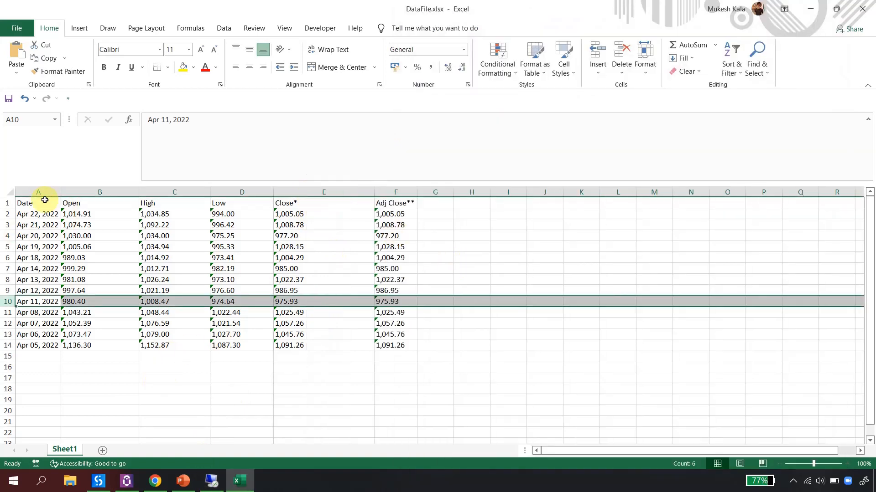
Select the extracted range A1:F14 in Sheet1 and compare it with the Yahoo Finance table in the Remote Desktop session
drag(38, 203, 348, 276)
drag(377, 337, 383, 345)
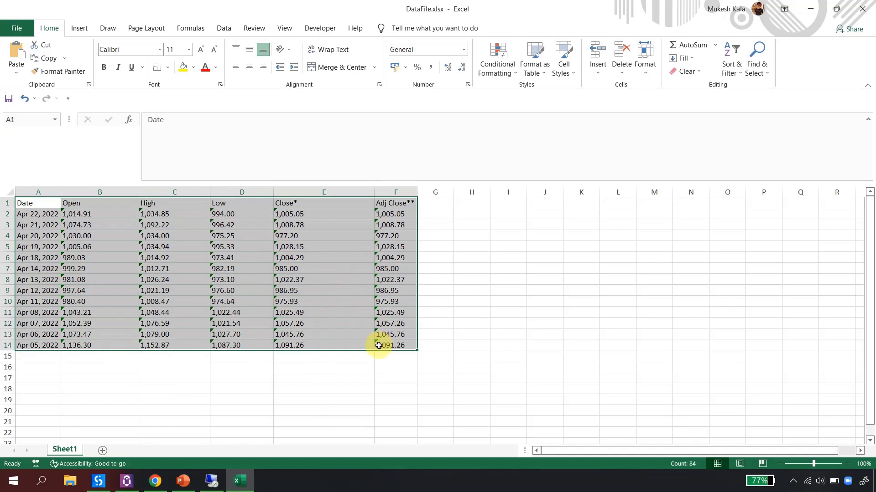
click(212, 483)
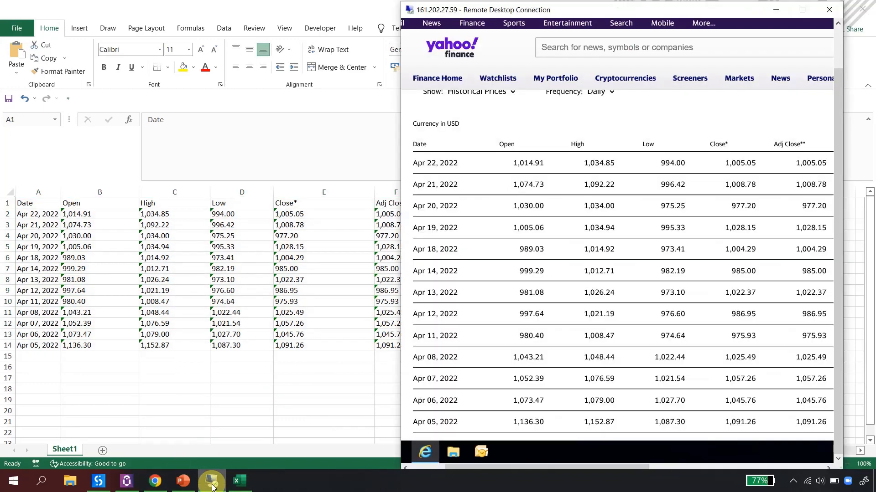
click(142, 384)
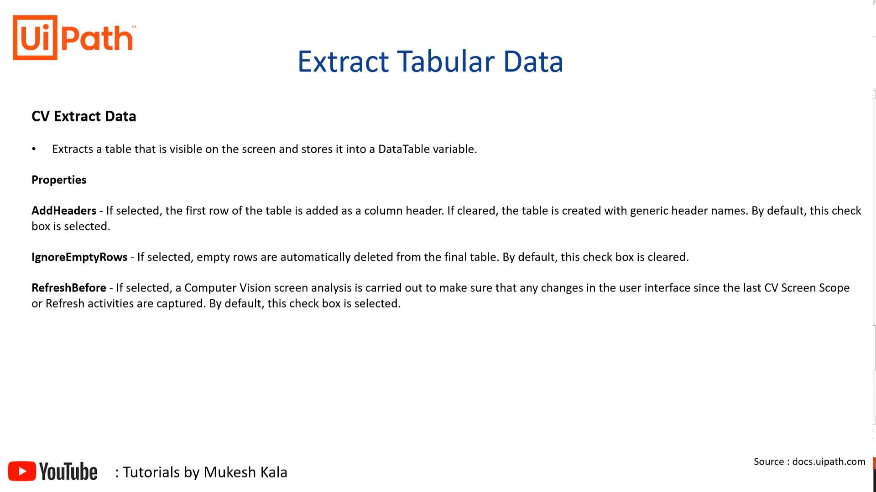
Check the Adj Close** column of Sheet1 in Excel, from header to last row, against the Remote Desktop source table
click(241, 480)
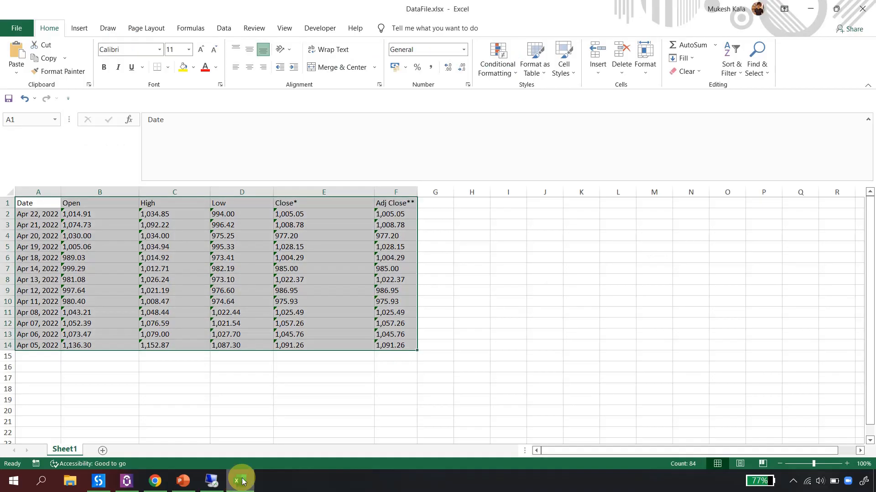
click(390, 377)
click(391, 348)
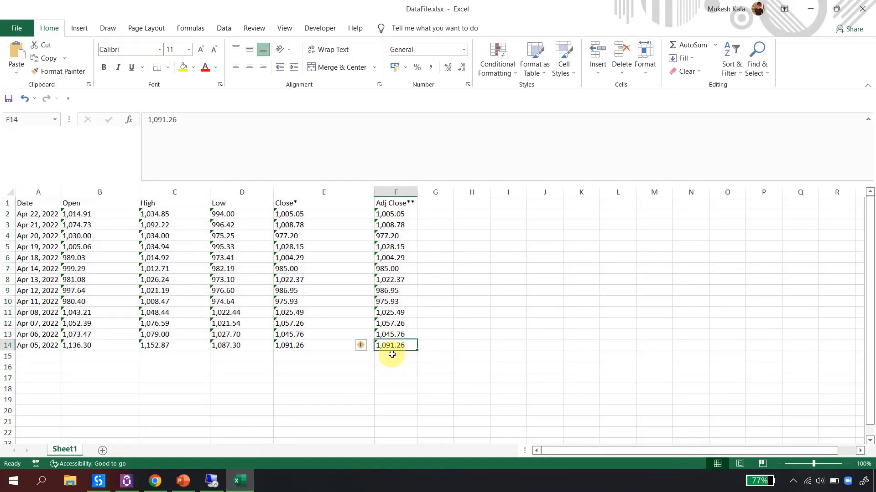
click(396, 202)
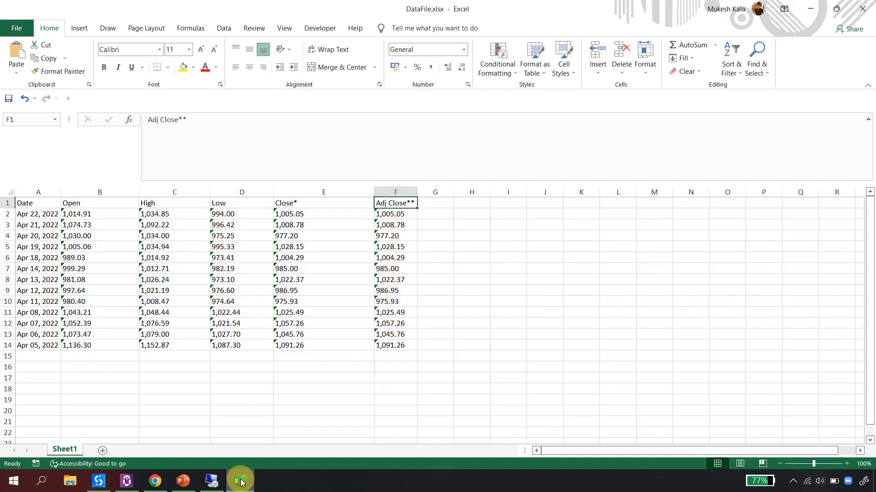
click(210, 481)
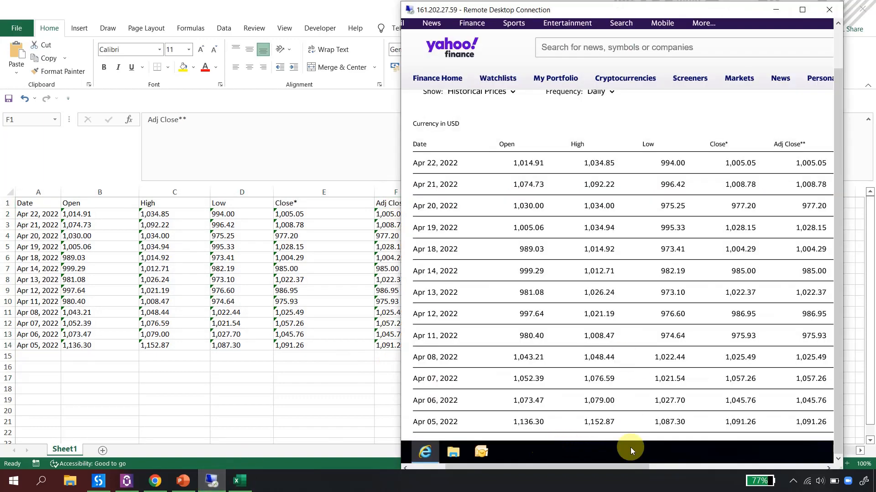
mouse_move(598, 466)
mouse_down()
mouse_move(655, 466)
mouse_move(607, 467)
mouse_up()
click(776, 10)
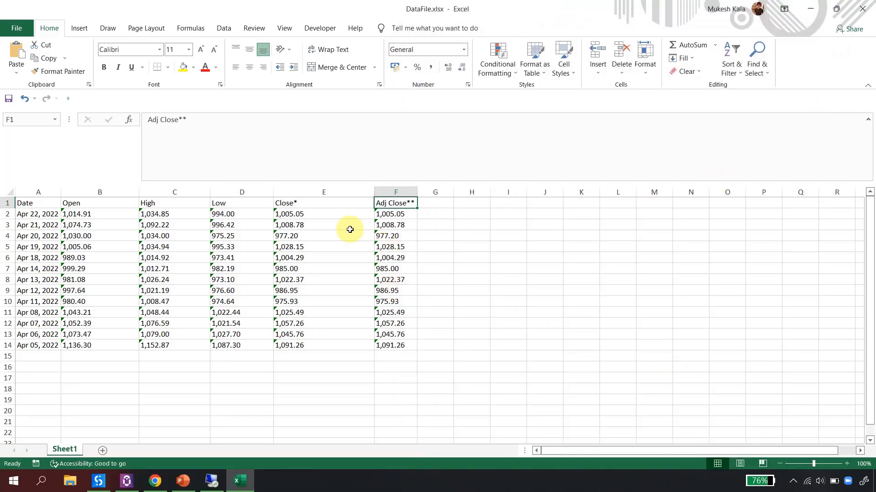
click(211, 481)
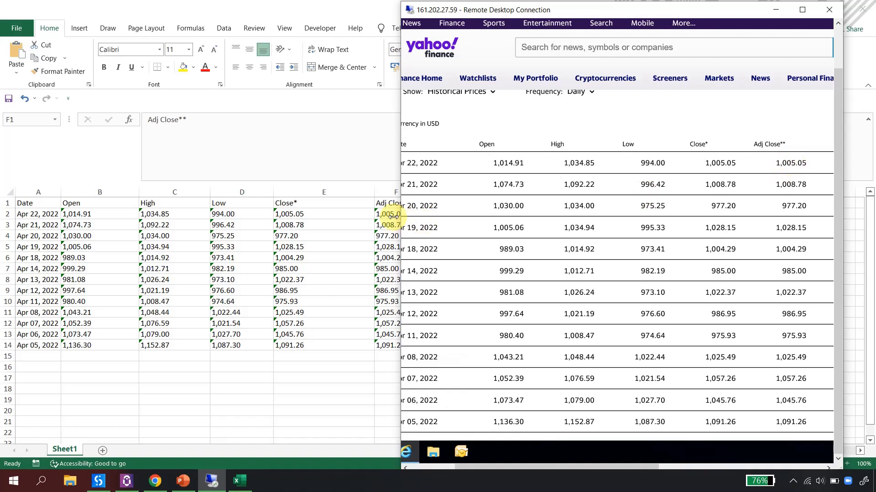
mouse_move(496, 466)
mouse_down()
mouse_move(568, 464)
mouse_move(498, 464)
mouse_up()
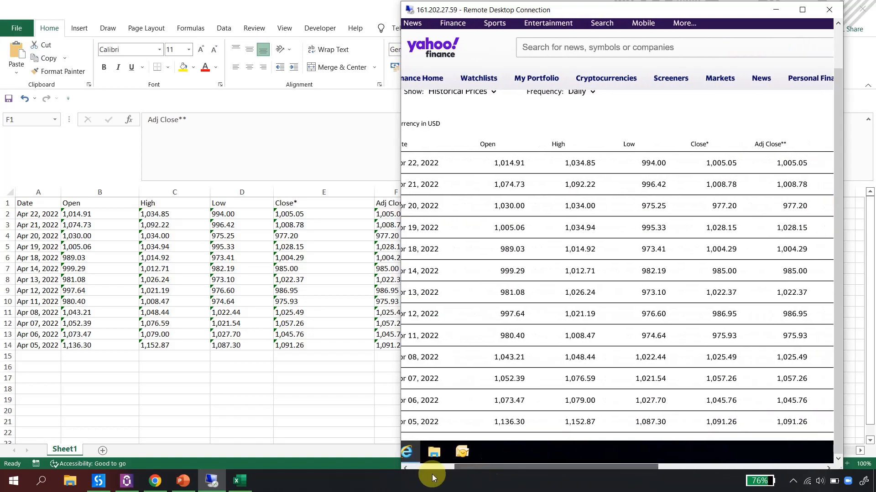